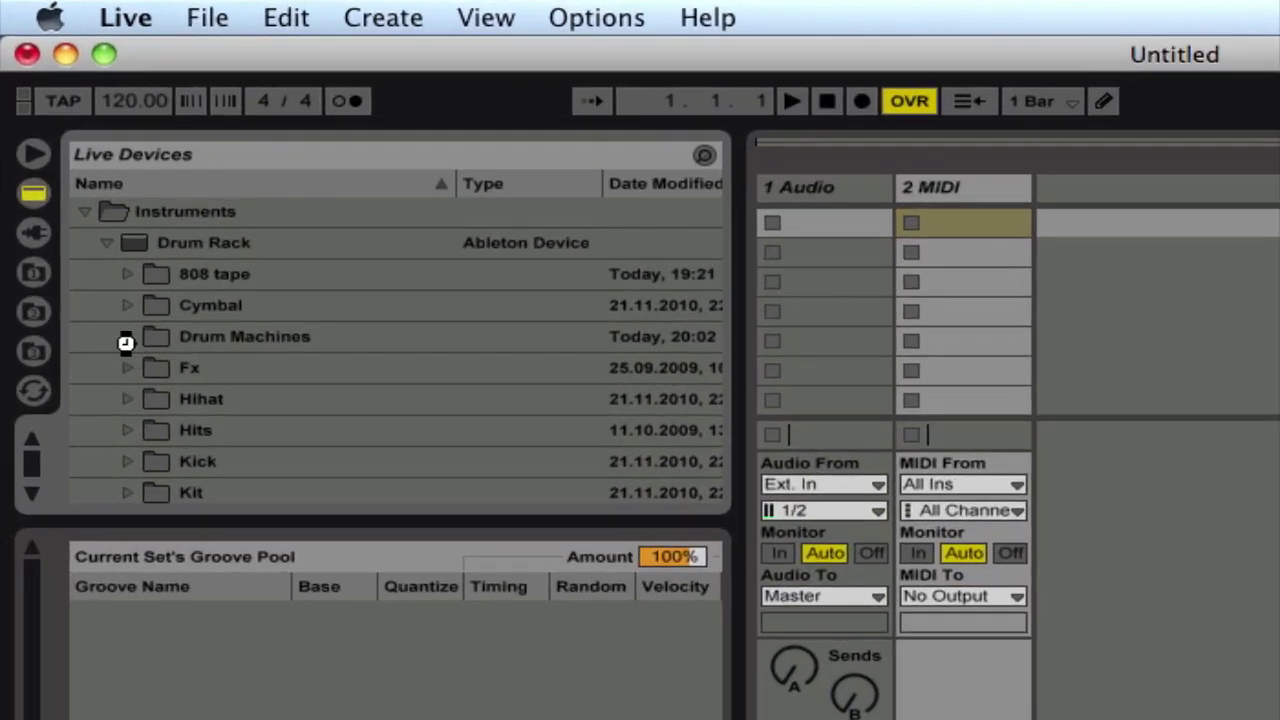
- Browse the Drum Machines folder and select the 000 Kick _Snare_HH chains preset
left_click(70, 185)
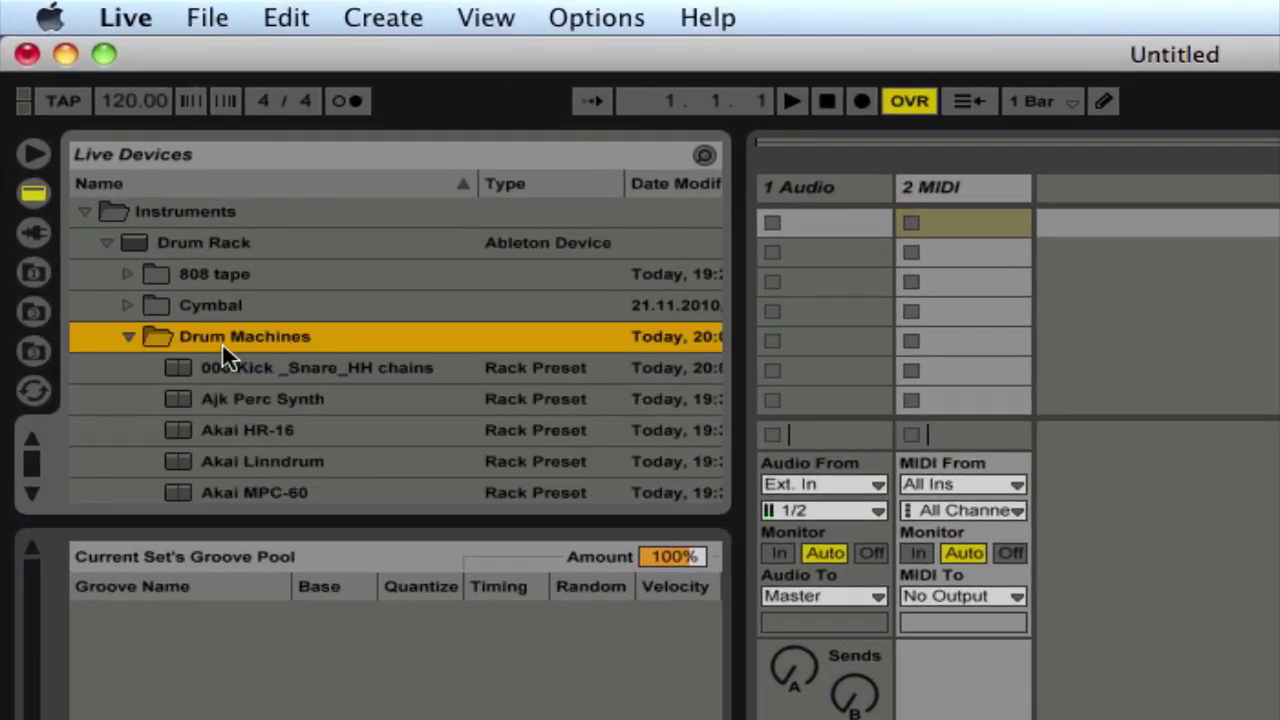
scroll(397, 370, "down", 5)
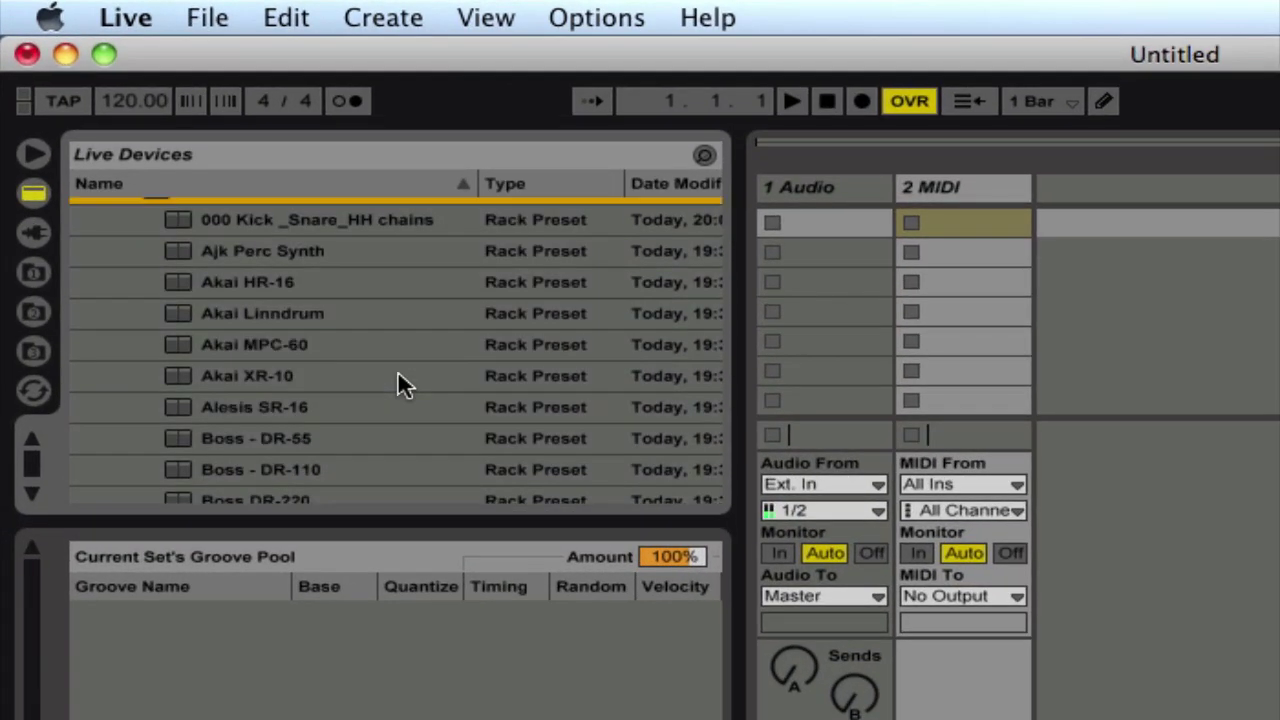
scroll(398, 377, "up", 5)
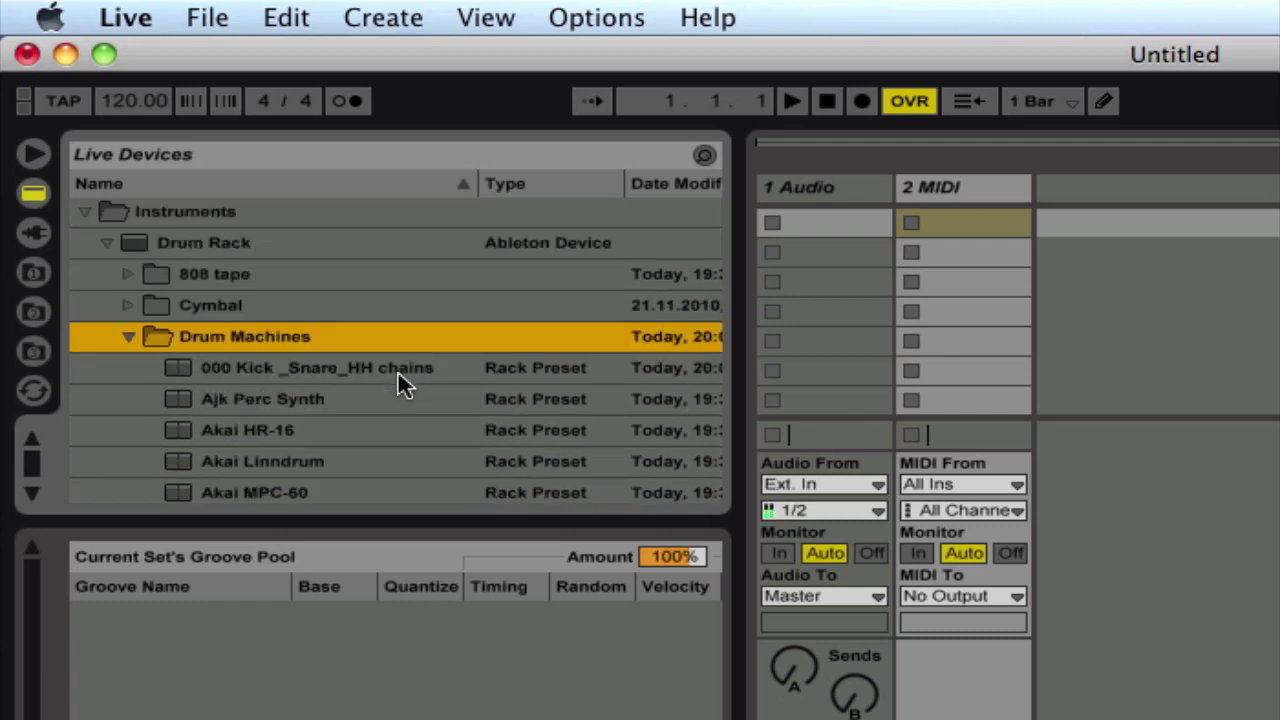
left_click(385, 369)
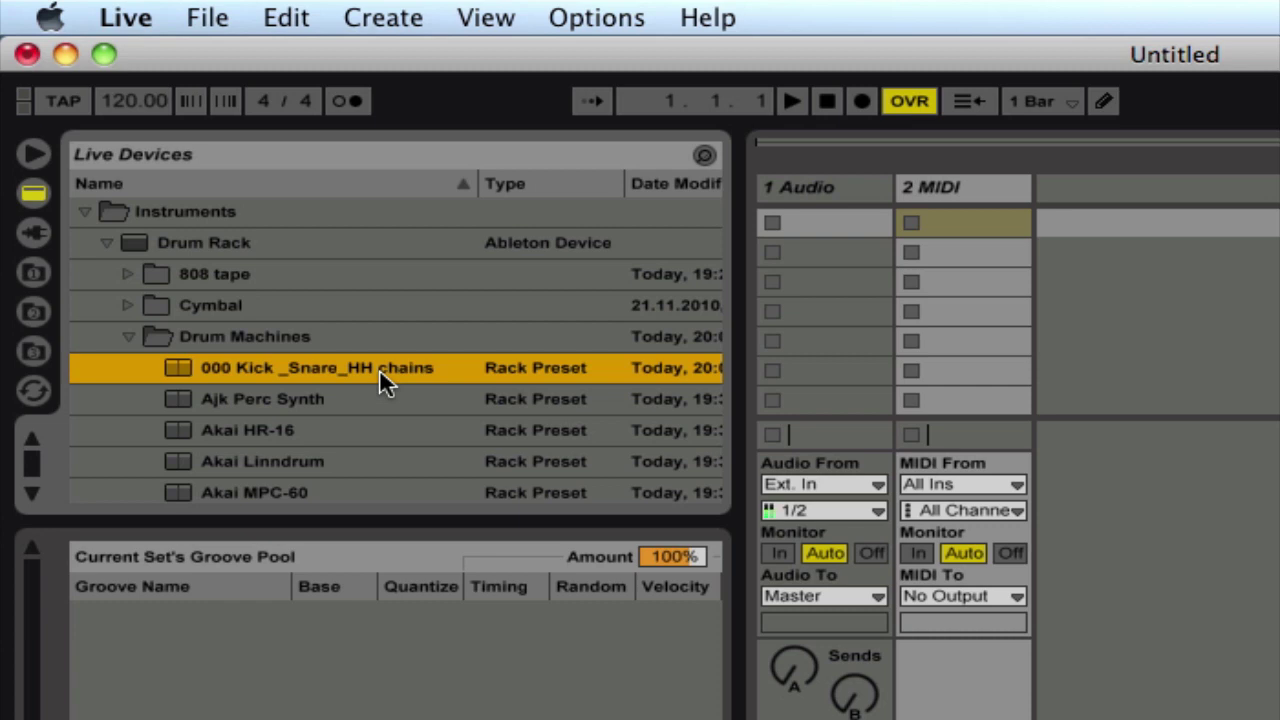
scroll(340, 430, "down", 3)
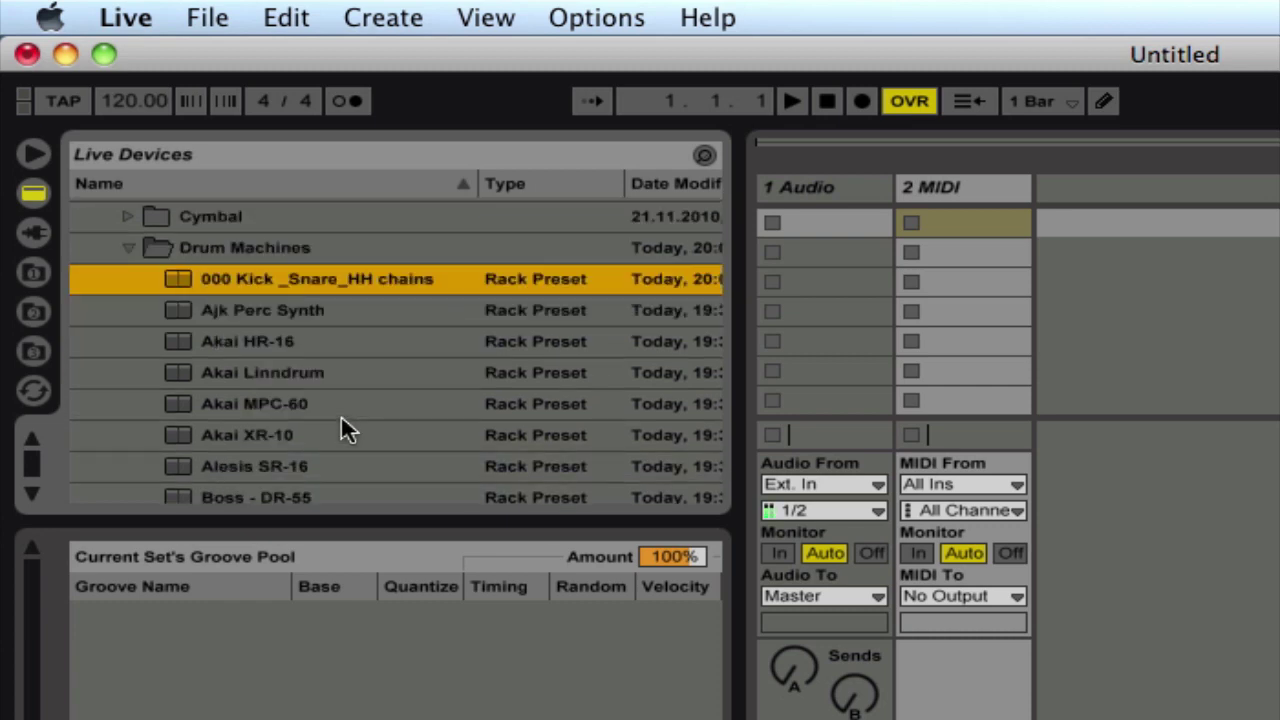
scroll(340, 430, "down", 1)
scroll(268, 432, "down", 10)
scroll(268, 432, "up", 15)
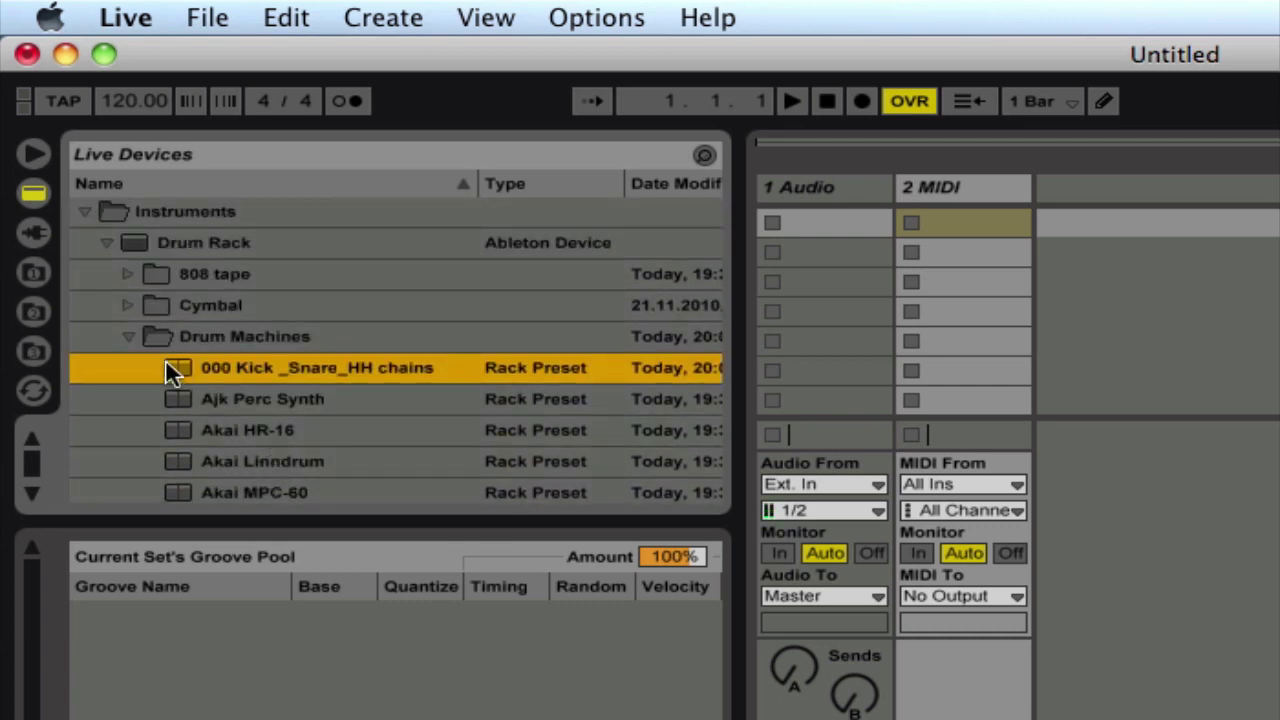
left_click(128, 336)
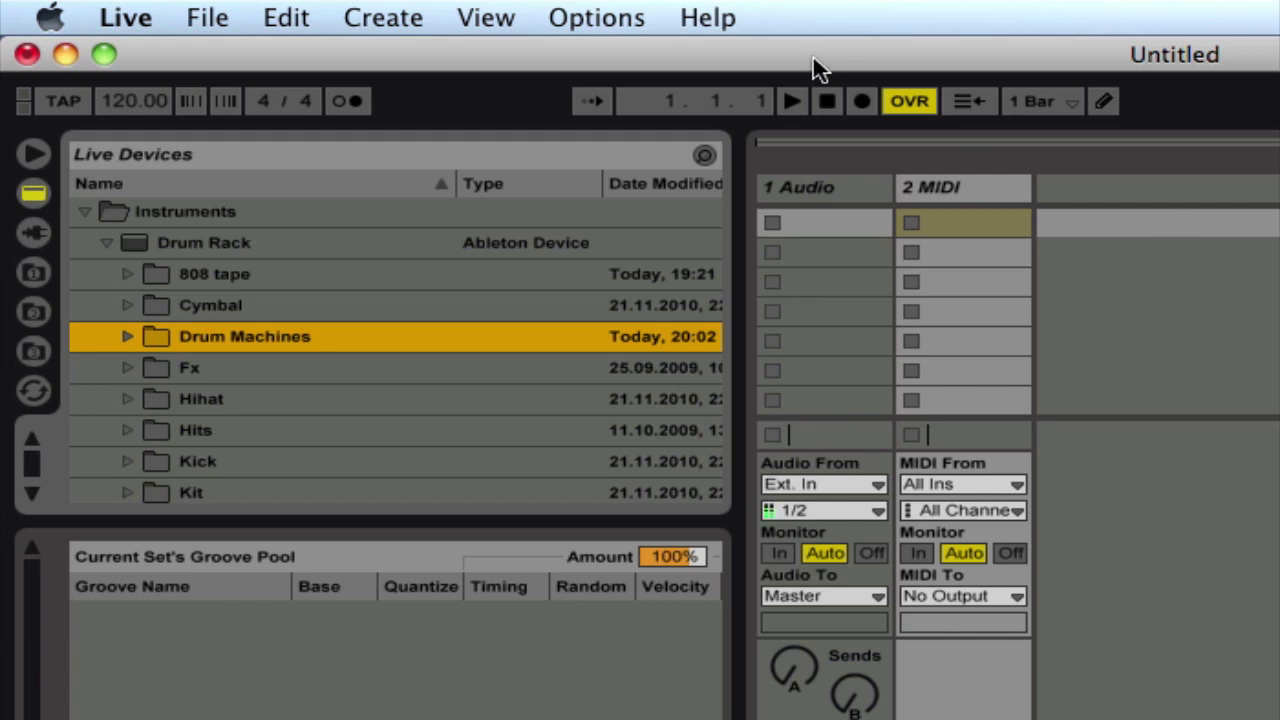
- Create a new Live Set and choose Don't Save for the old one
left_click(205, 20)
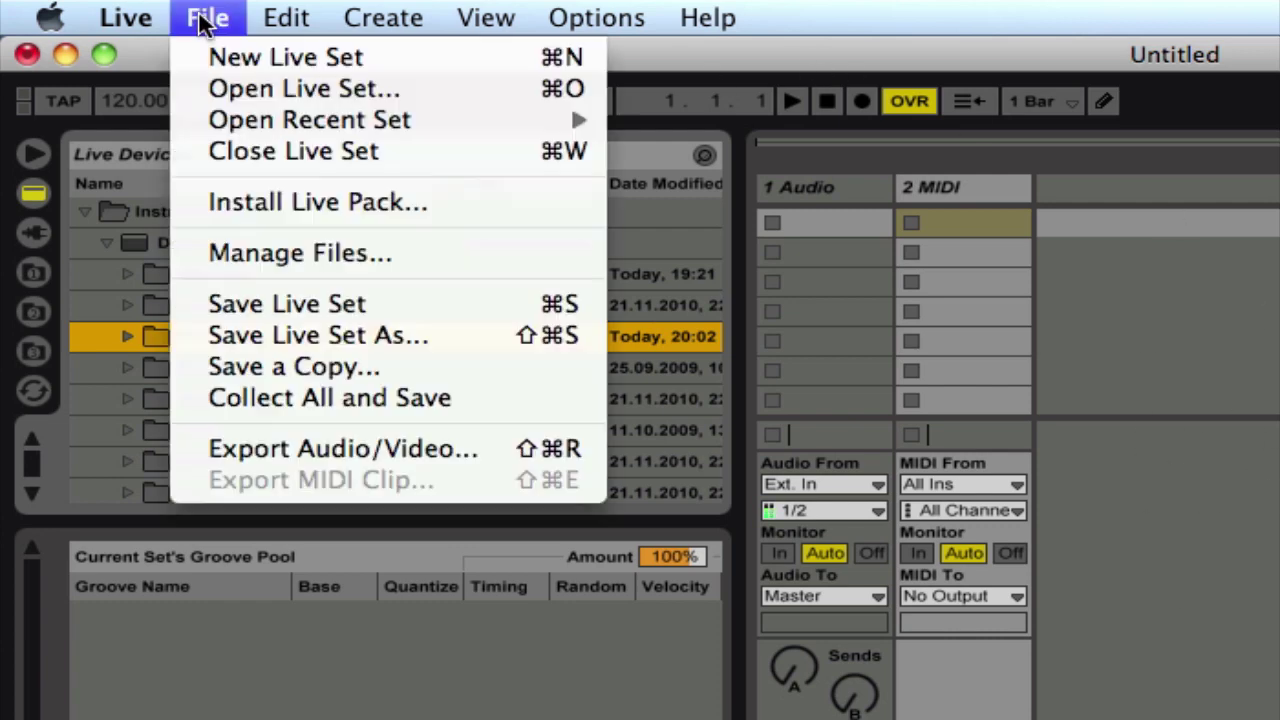
left_click(227, 58)
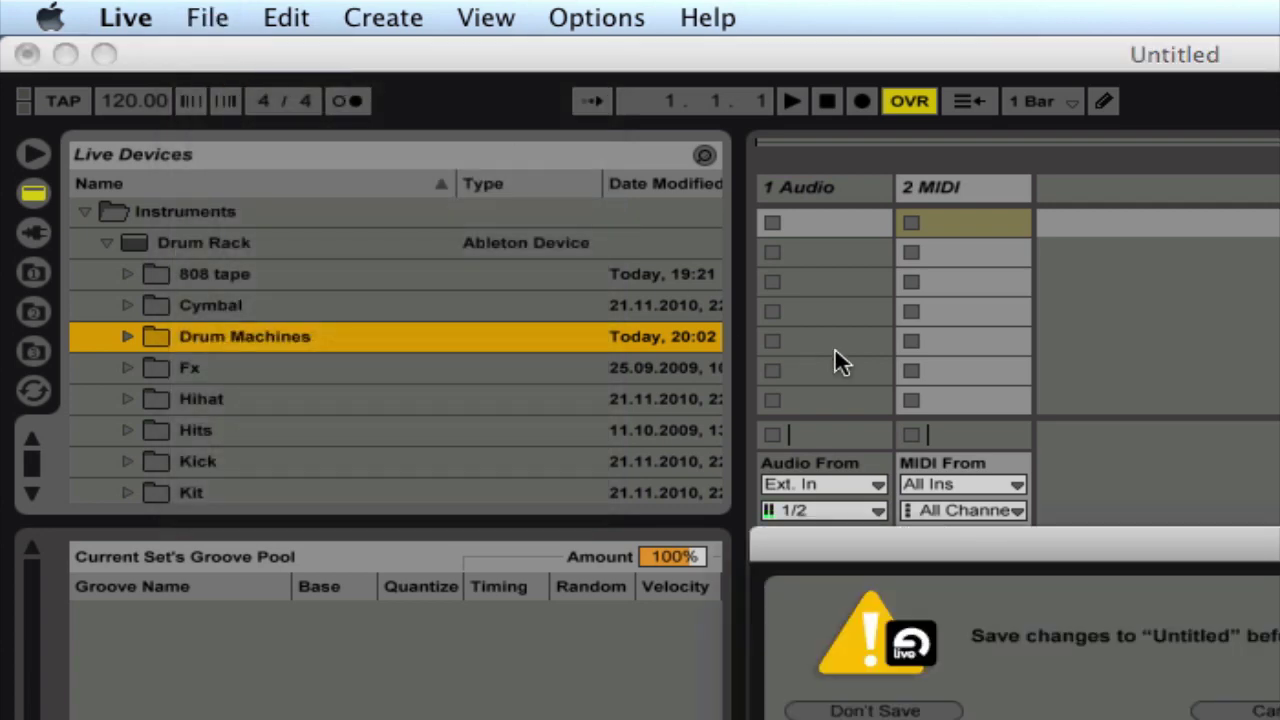
left_click(893, 708)
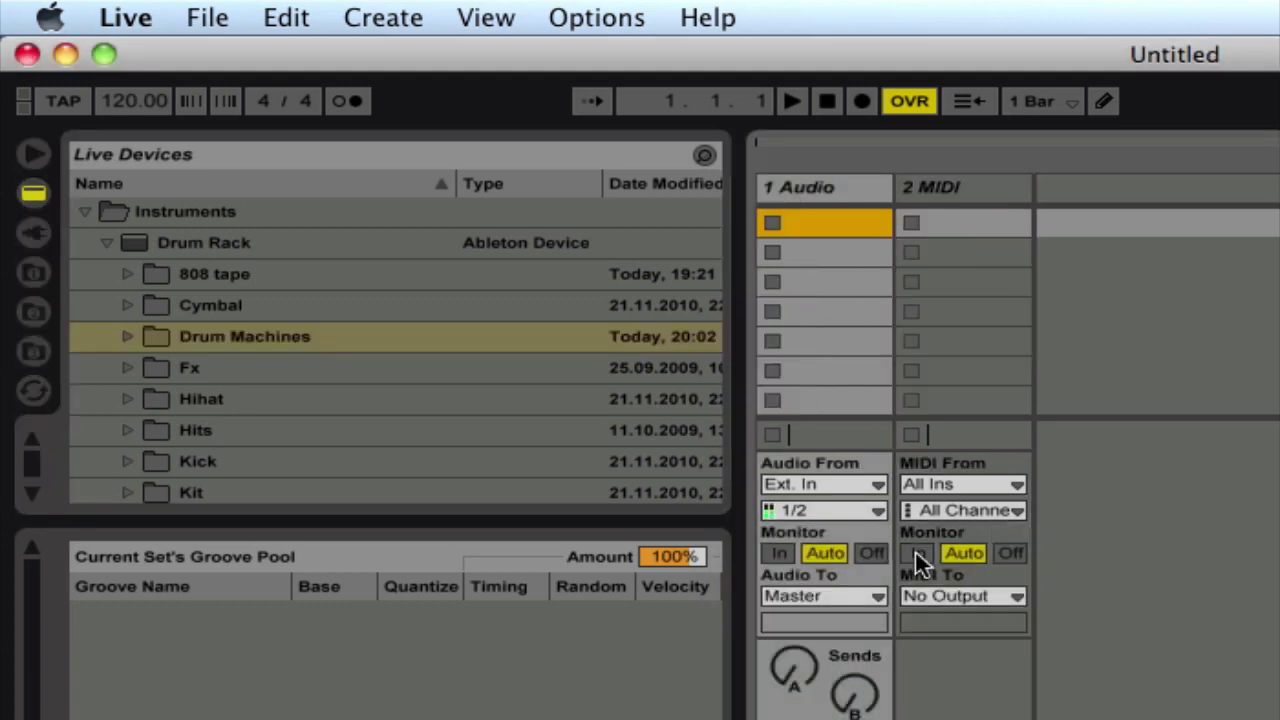
left_click(307, 332)
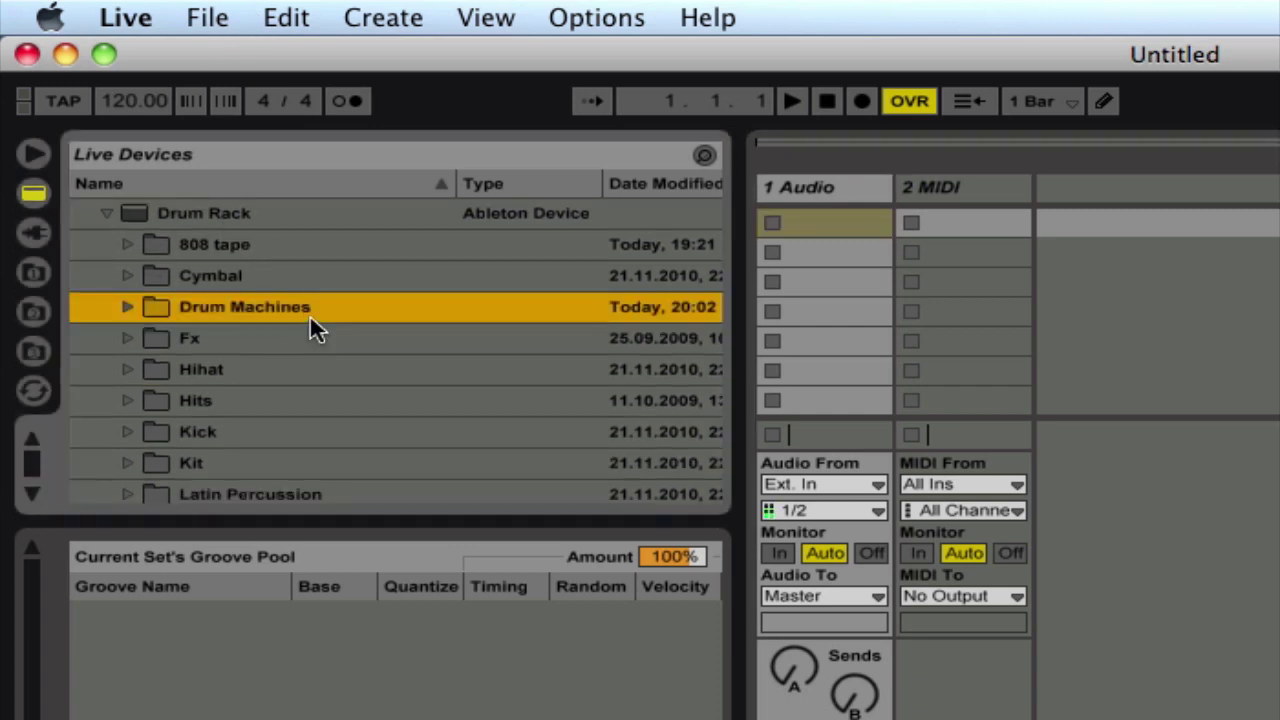
scroll(310, 320, "down", 5)
scroll(310, 320, "down", 5)
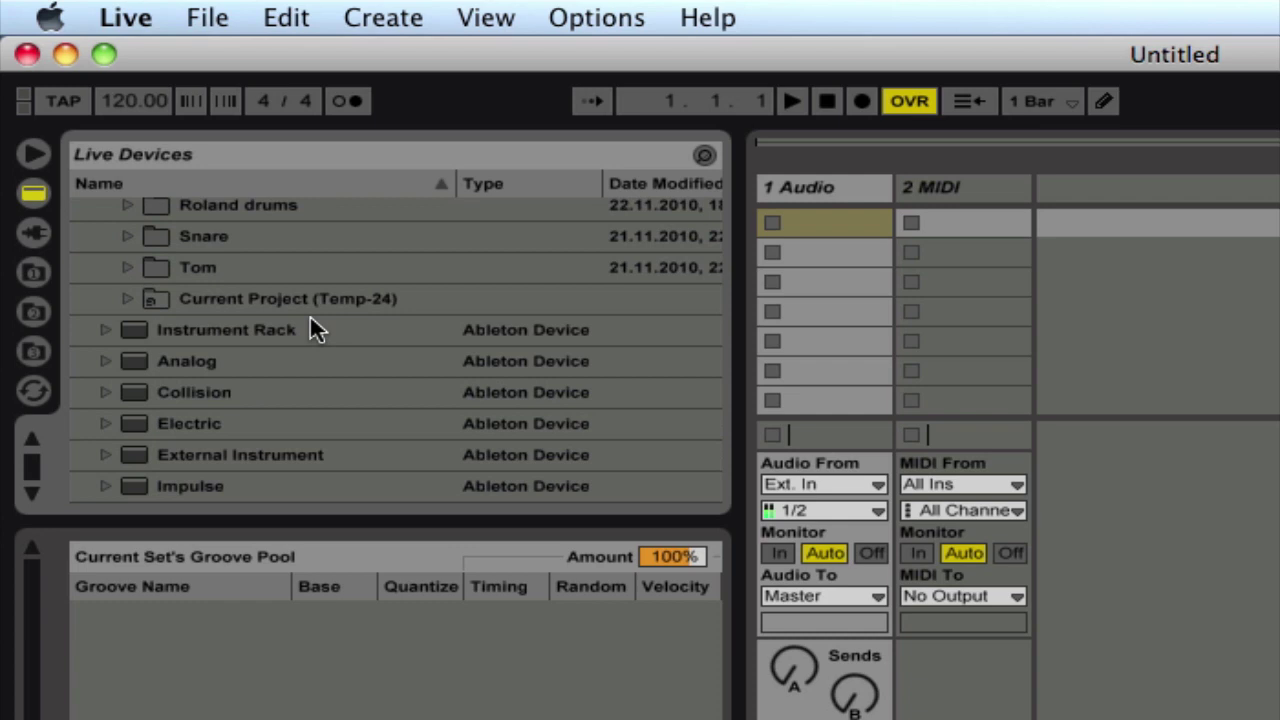
left_click(242, 310)
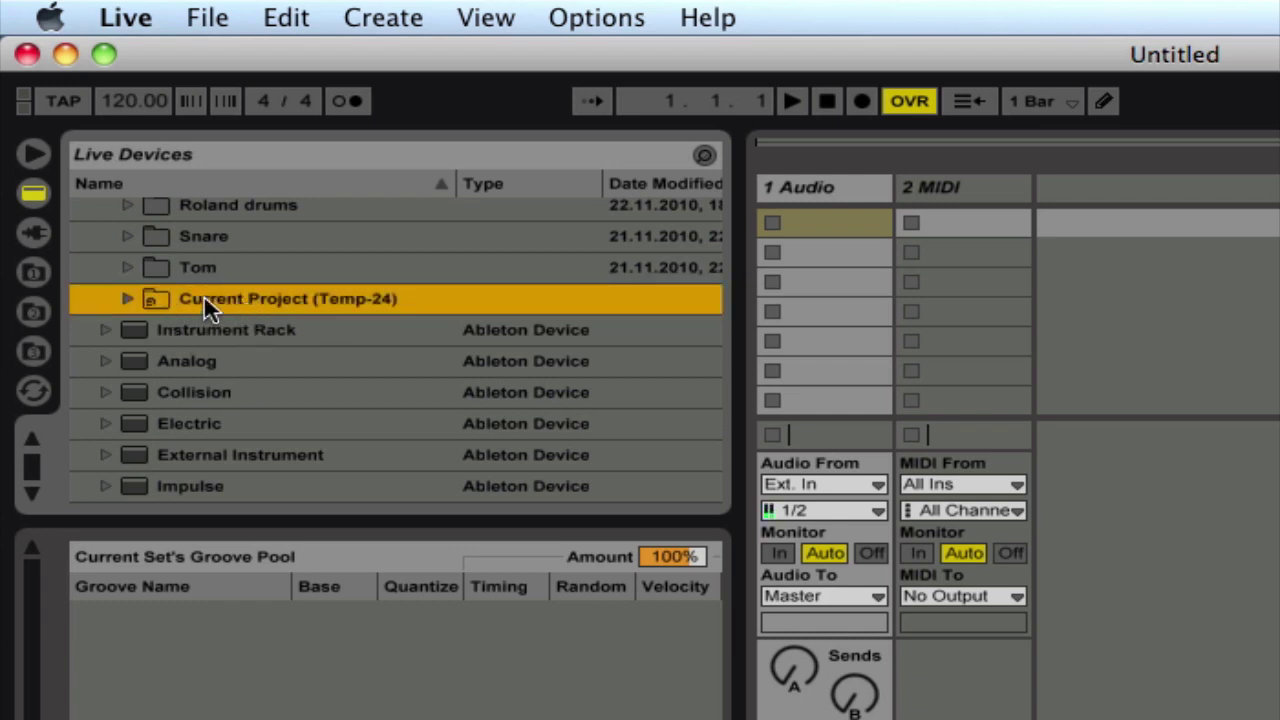
left_click(105, 361)
scroll(386, 412, "down", 3)
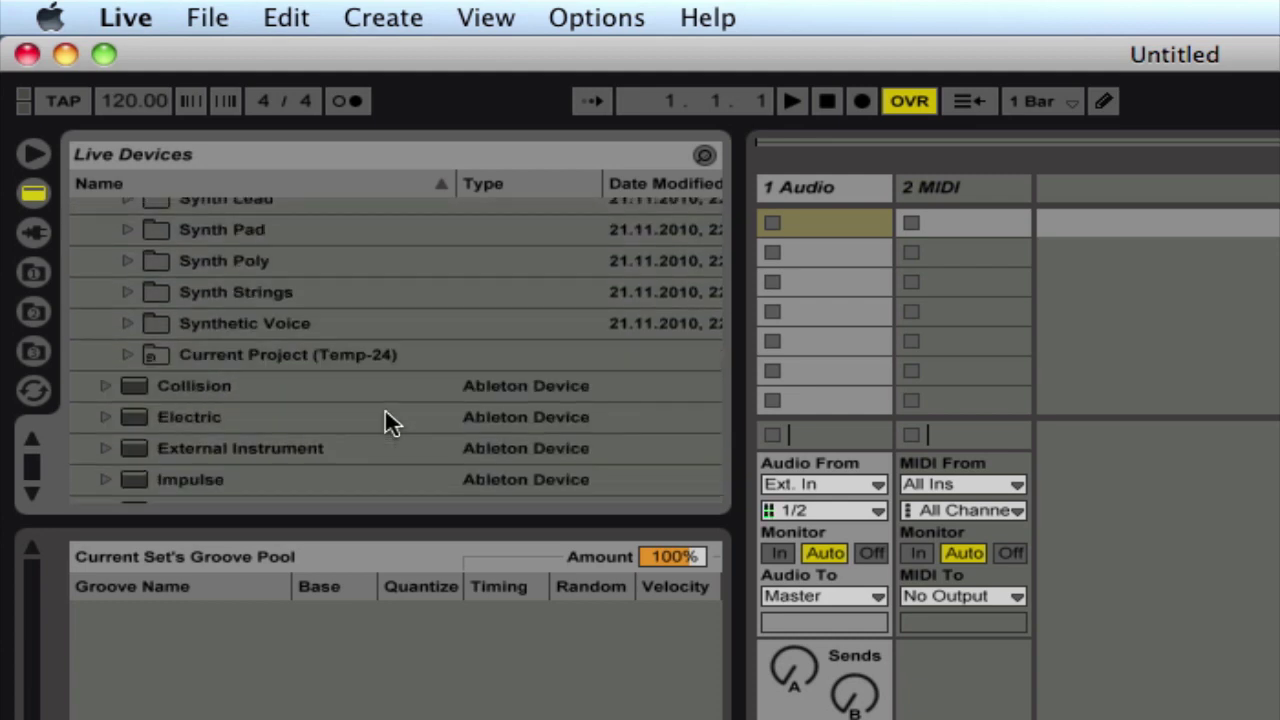
scroll(240, 355, "up", 10)
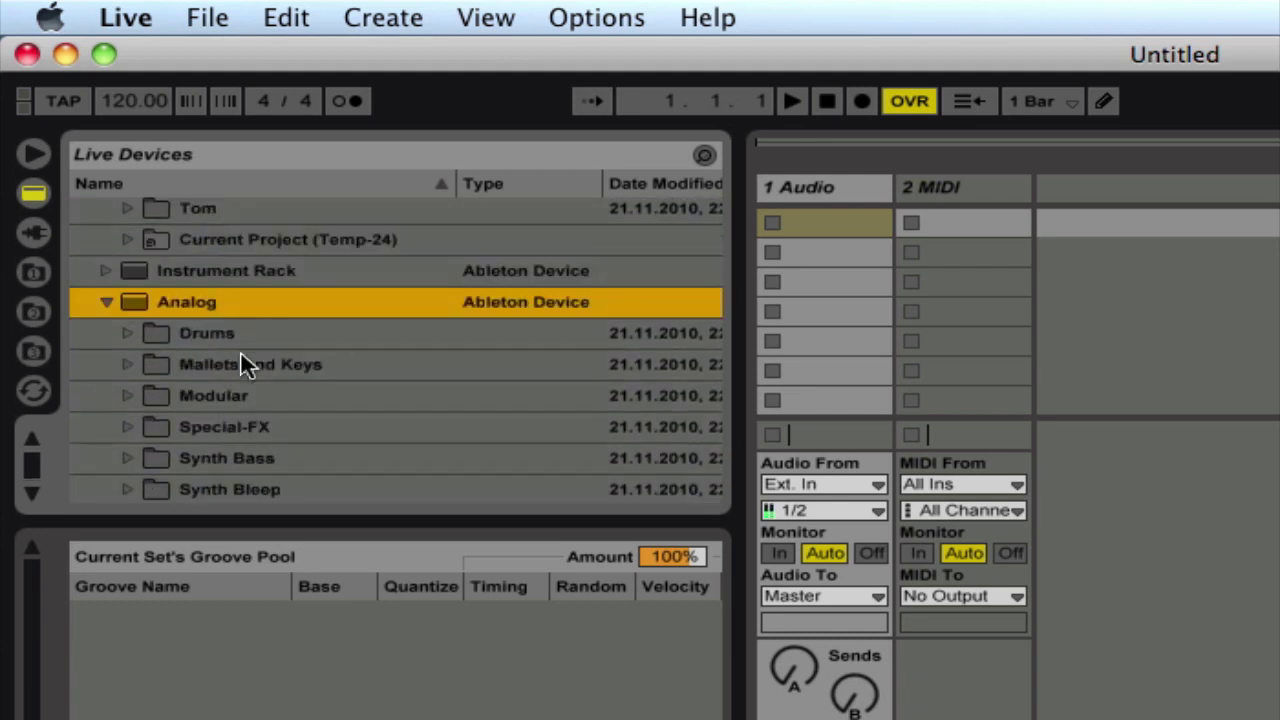
left_click(105, 301)
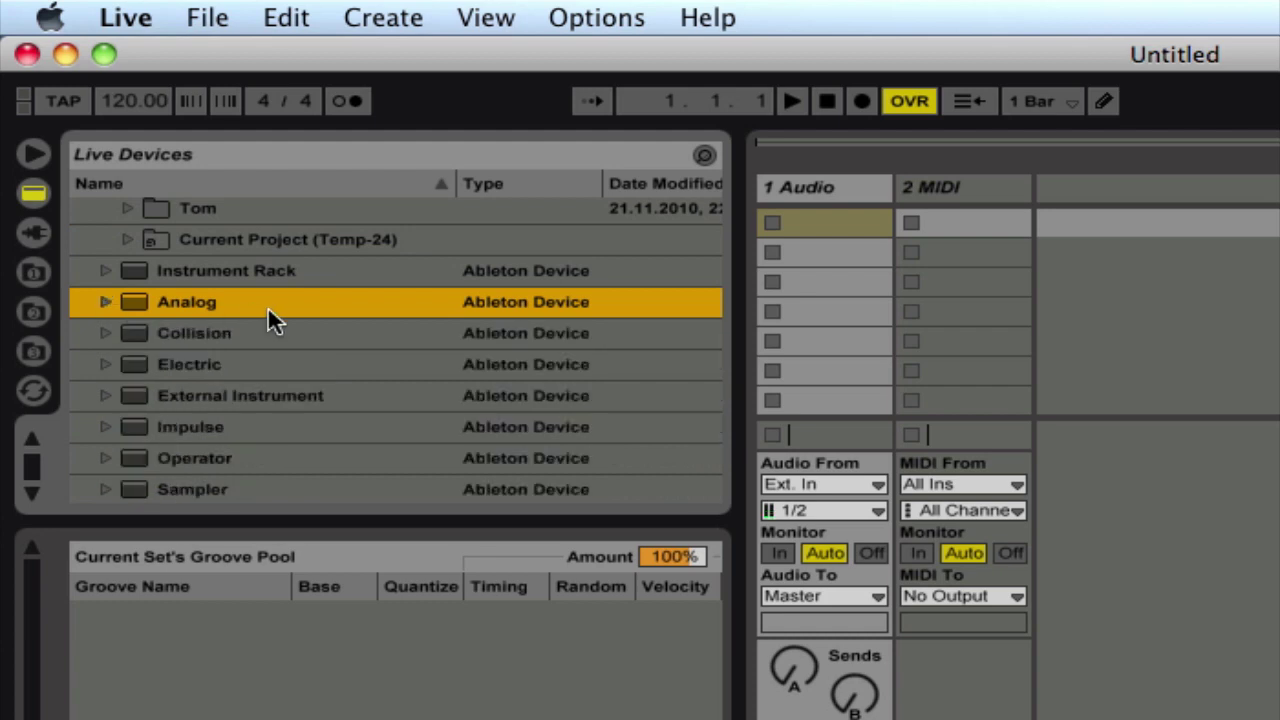
scroll(268, 318, "up", 4)
scroll(268, 312, "up", 12)
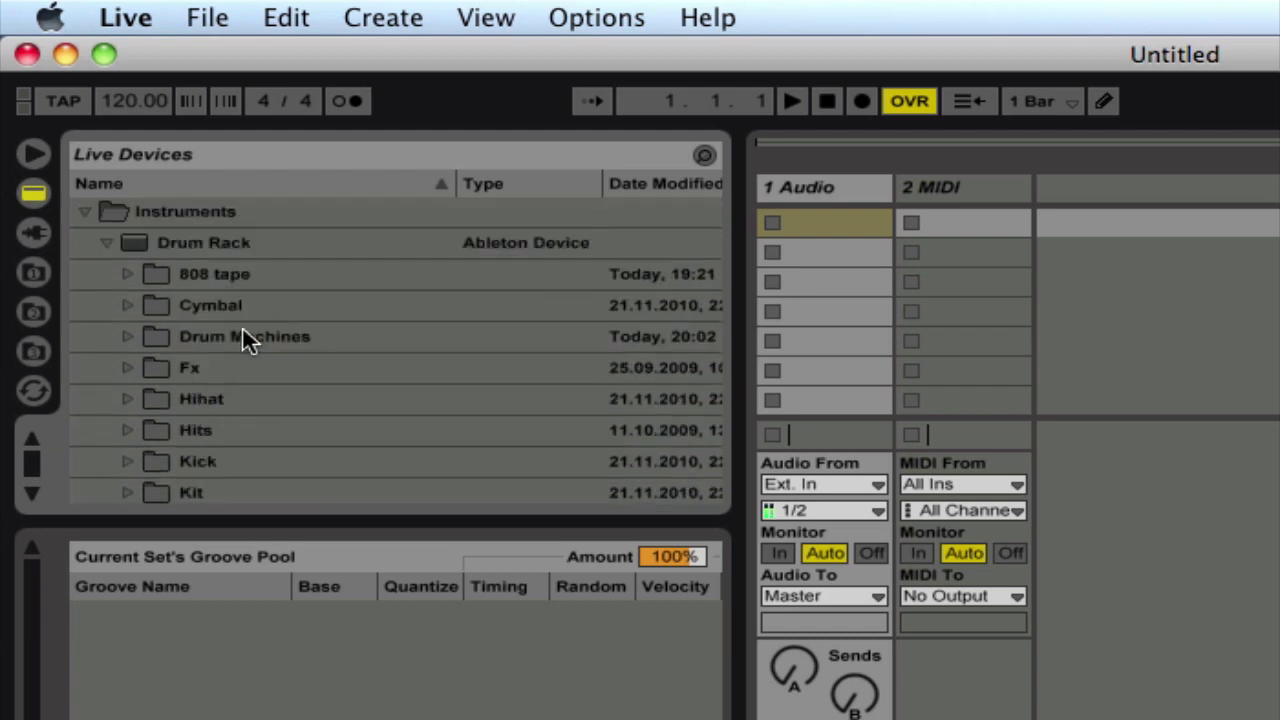
- Drag the 000 Kick _Snare_HH chains preset from Drum Machines into the Current Project folder
left_click(128, 337)
scroll(372, 337, "down", 2)
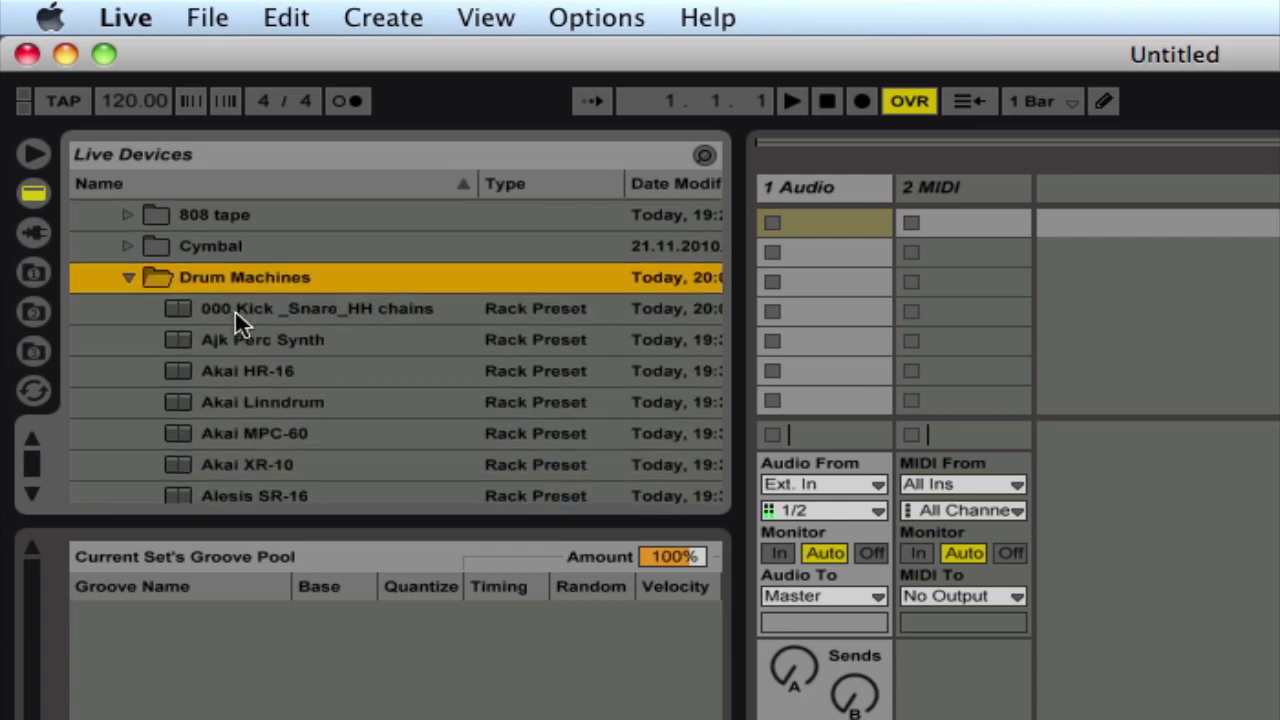
left_click(235, 312)
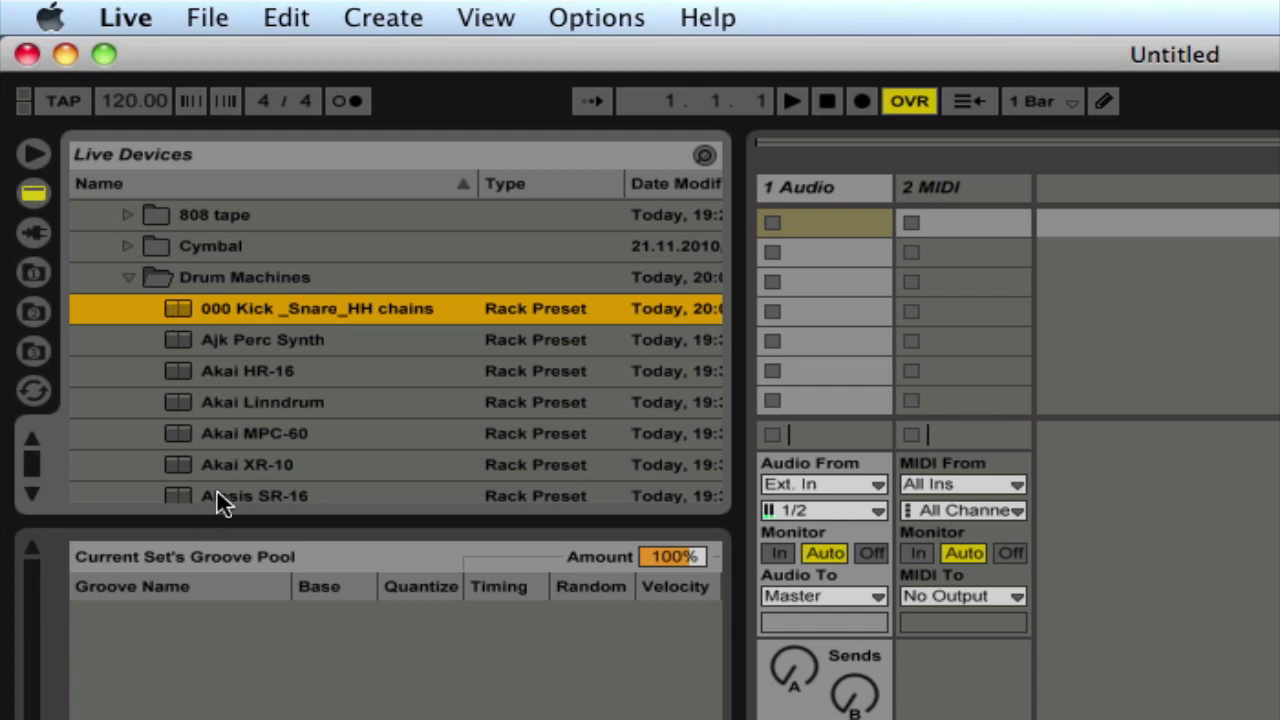
scroll(235, 505, "down", 9)
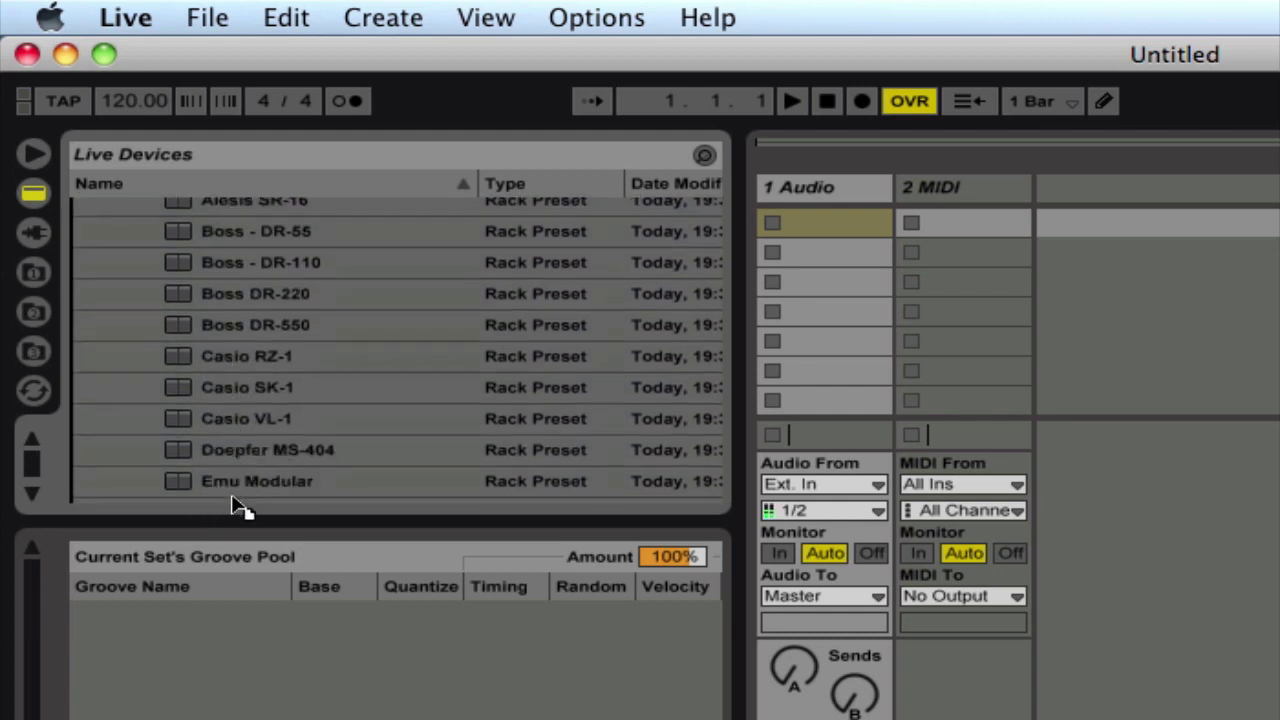
scroll(235, 505, "down", 15)
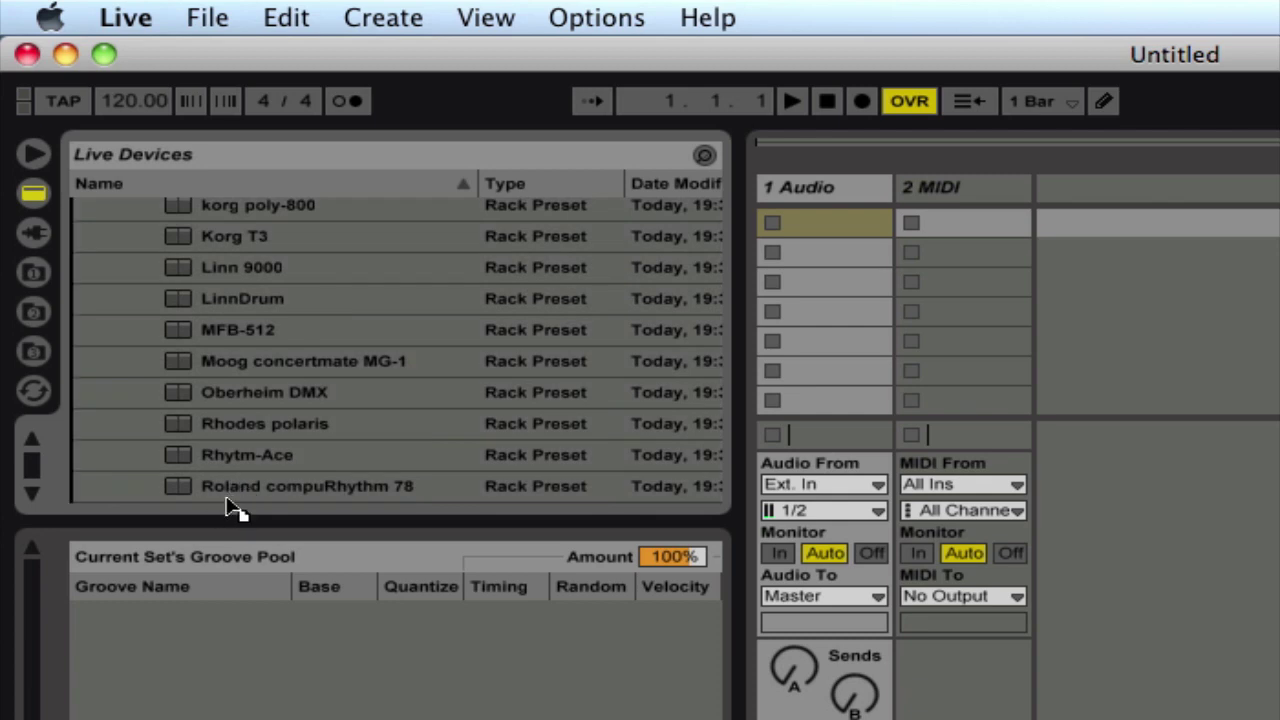
scroll(235, 510, "down", 20)
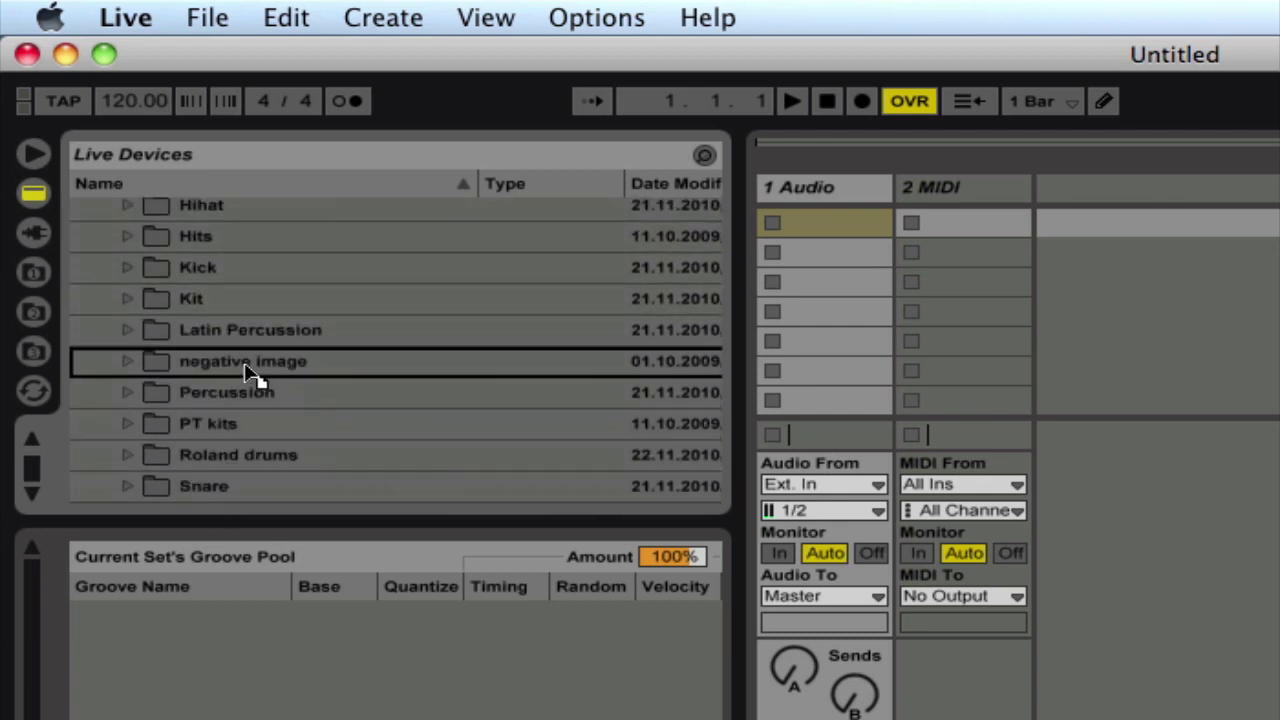
left_click_drag(248, 372, 250, 280)
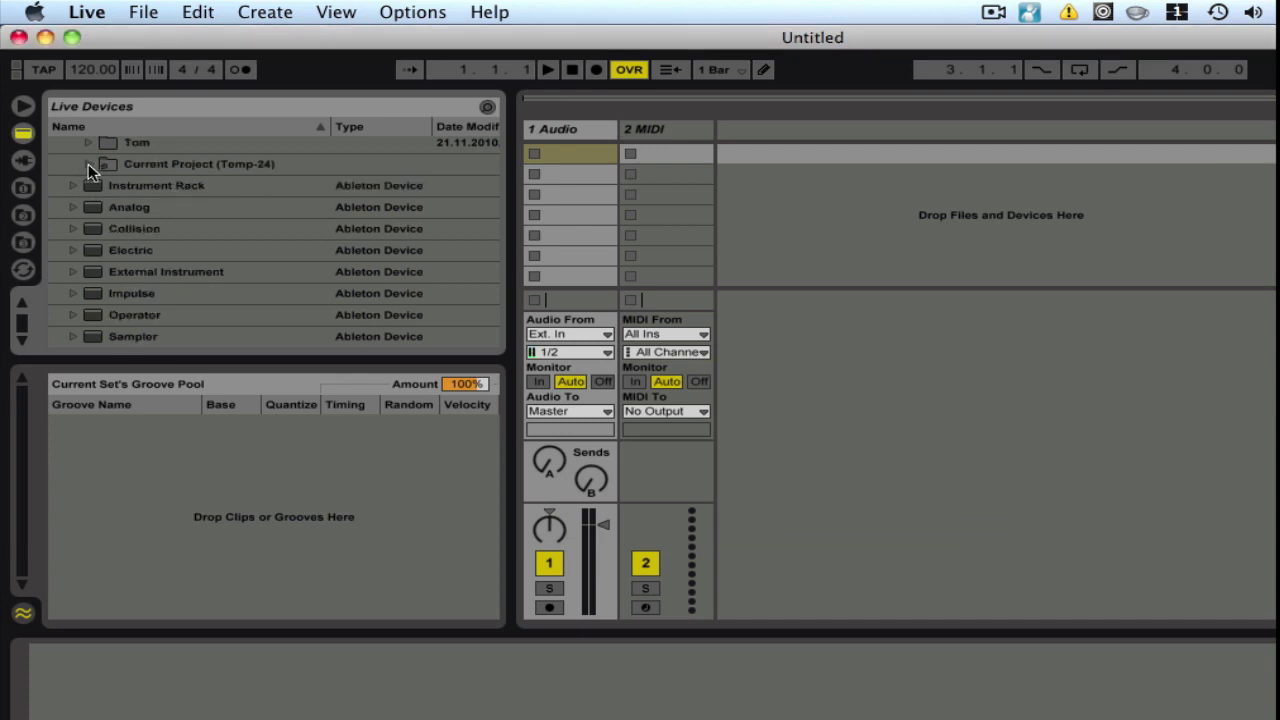
- Confirm the kick, snare and hi-hat rack preset sits in Current Project (Temp-24), then collapse it
left_click(88, 166)
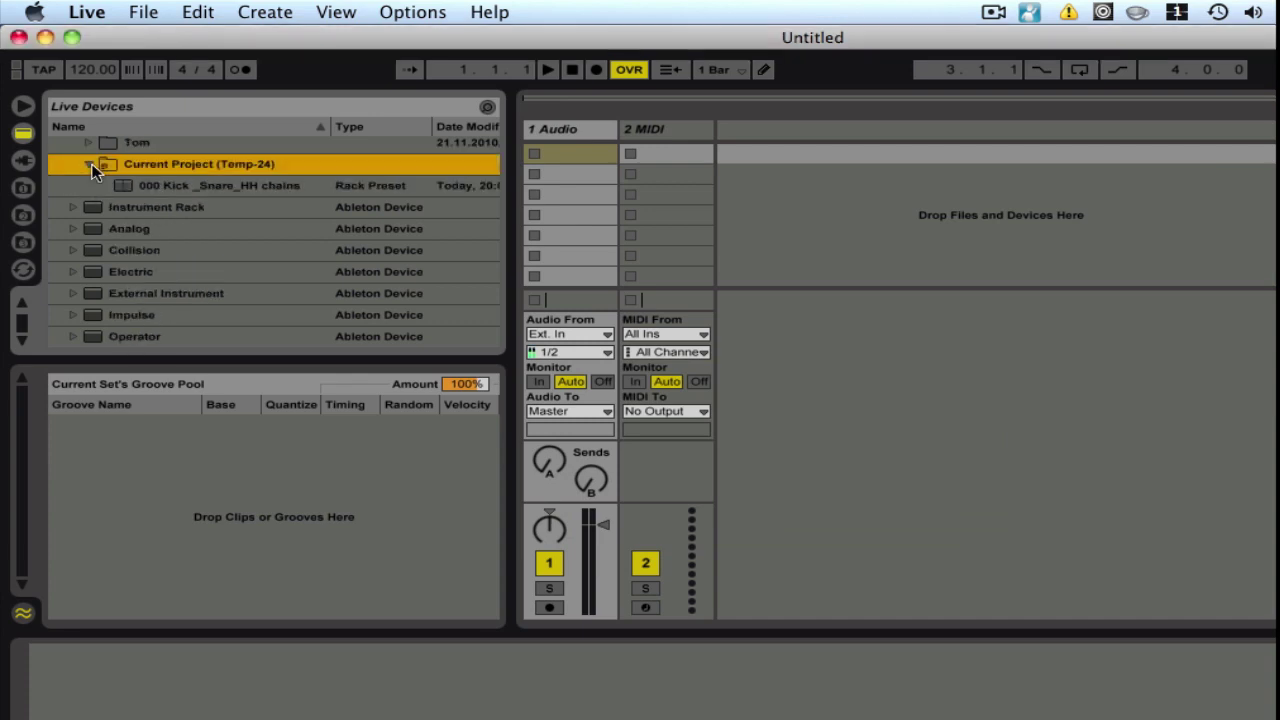
left_click(203, 186)
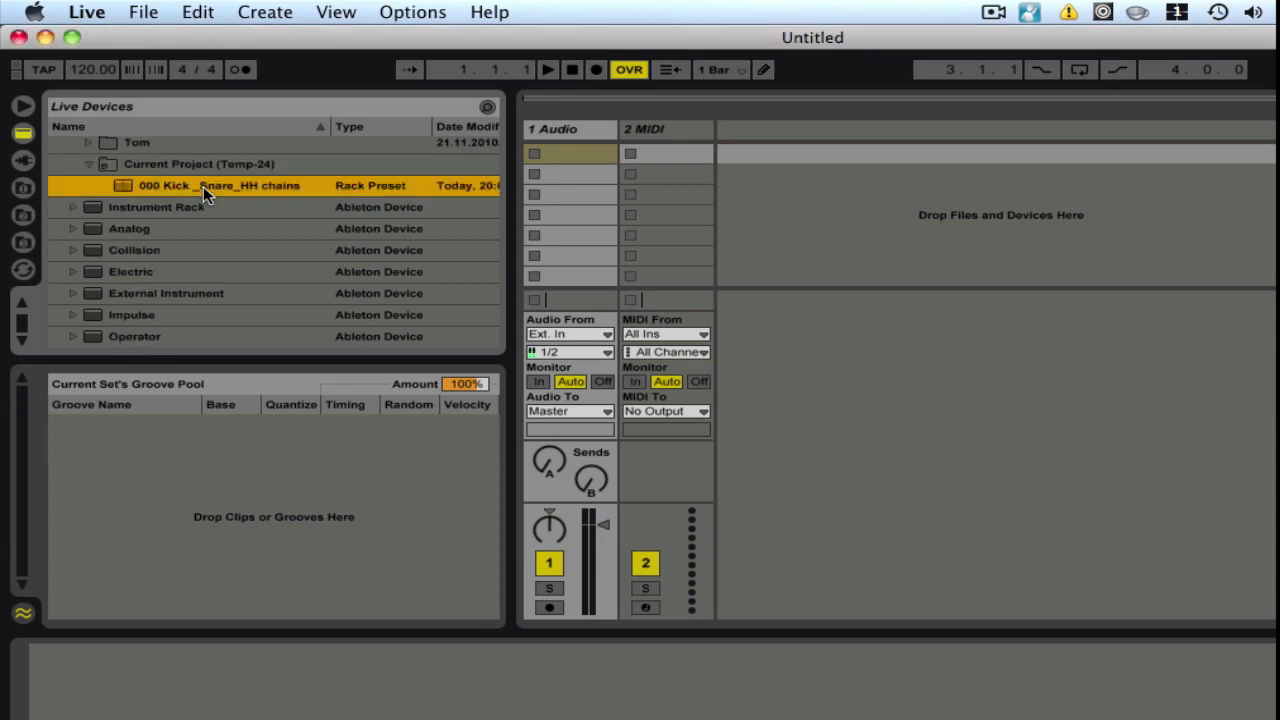
left_click(88, 164)
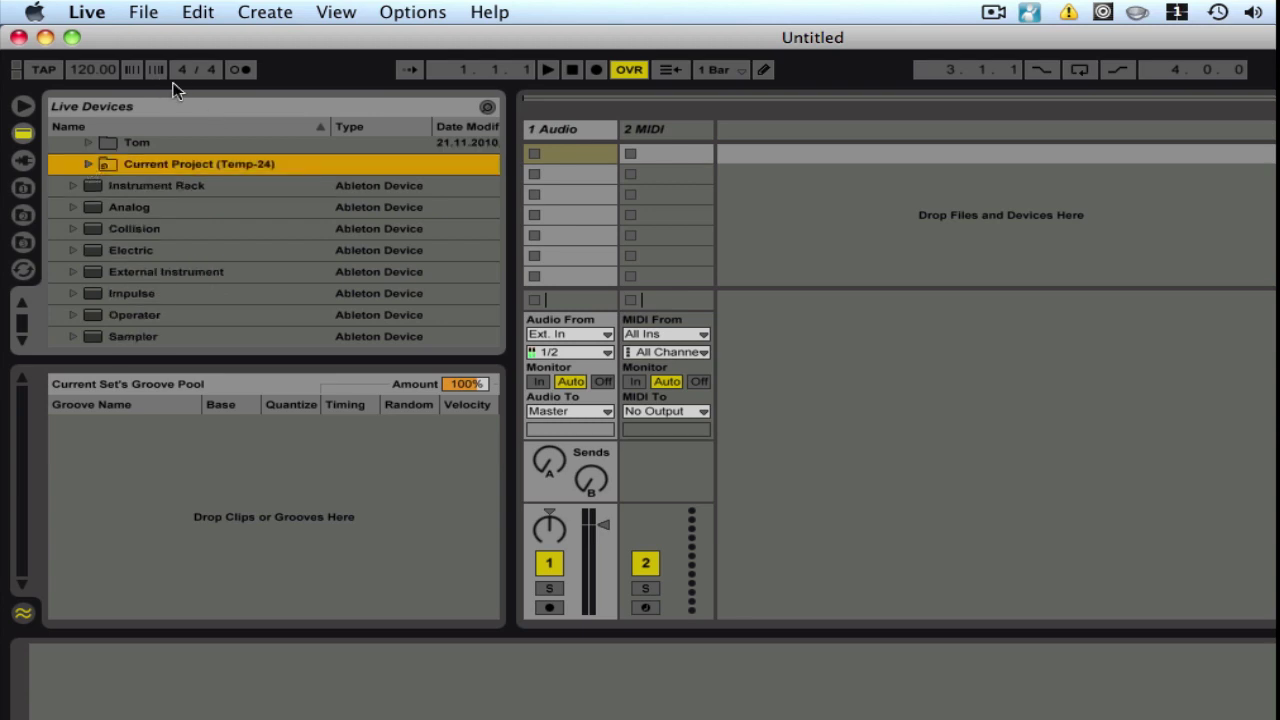
left_click(143, 12)
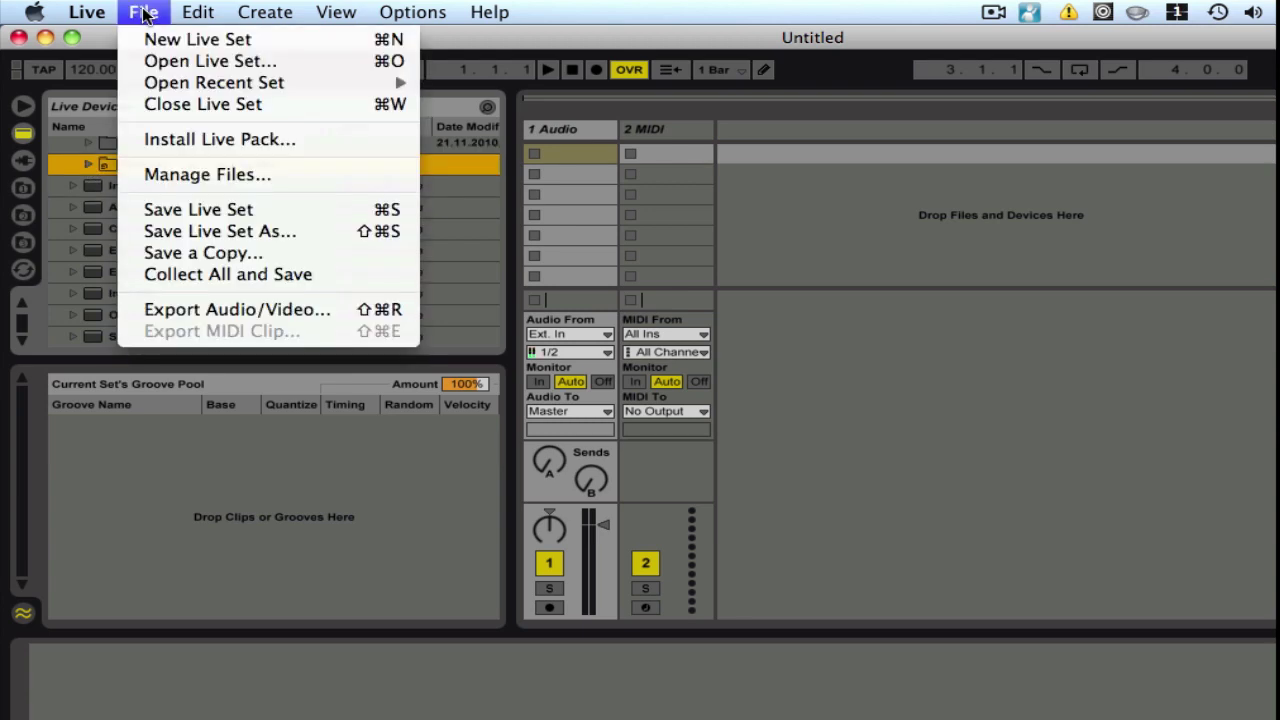
- Use Save Live Set As to store the set on the Desktop as 'drums live pack1'
left_click(266, 234)
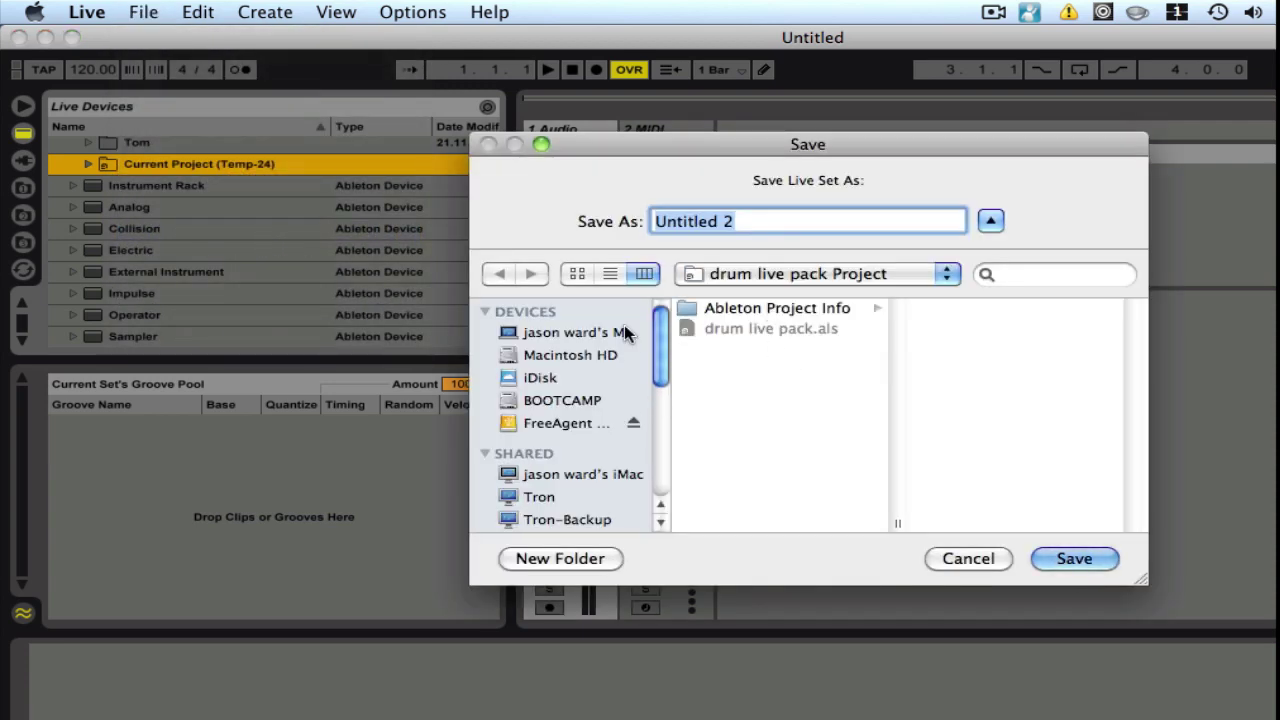
scroll(545, 488, "down", 3)
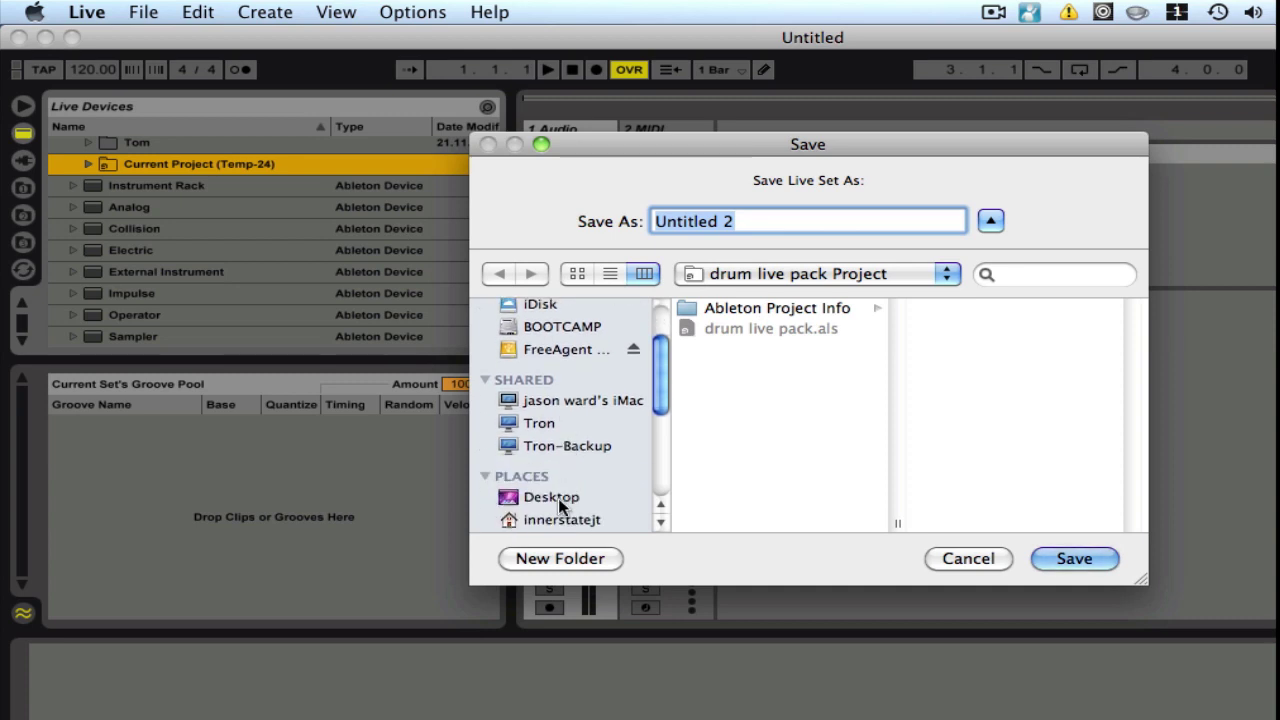
left_click(558, 498)
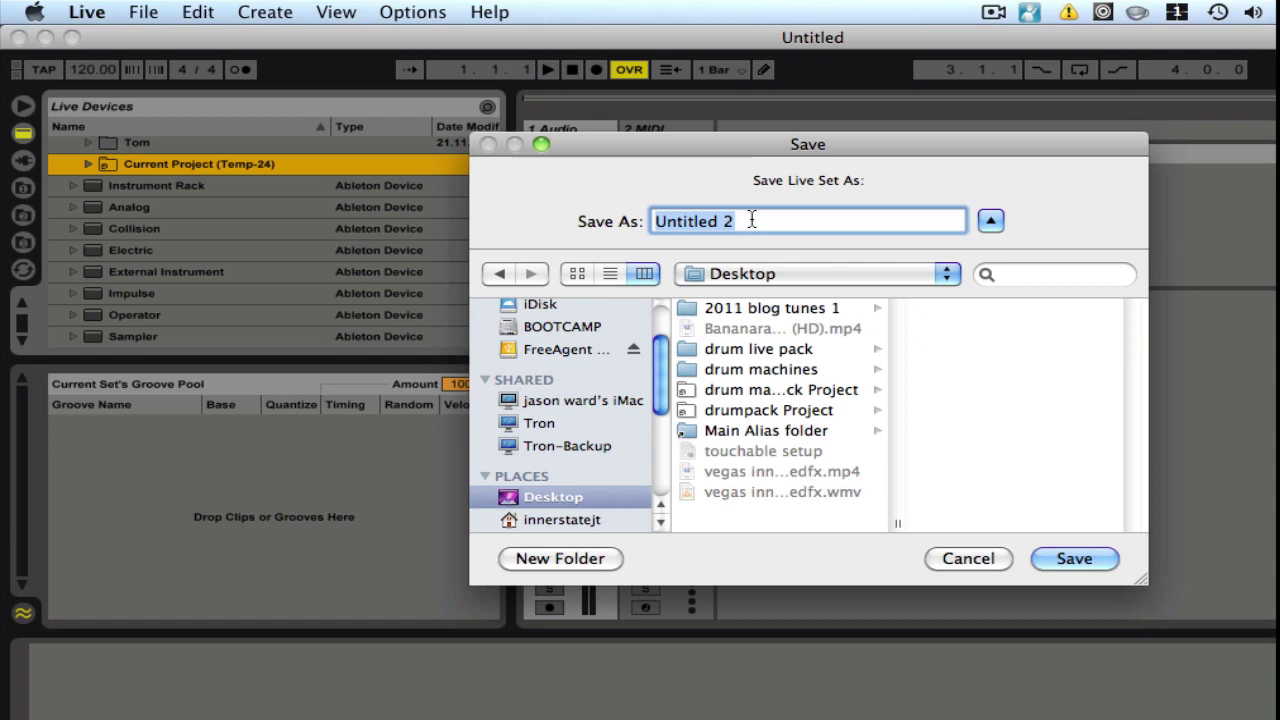
type("dru")
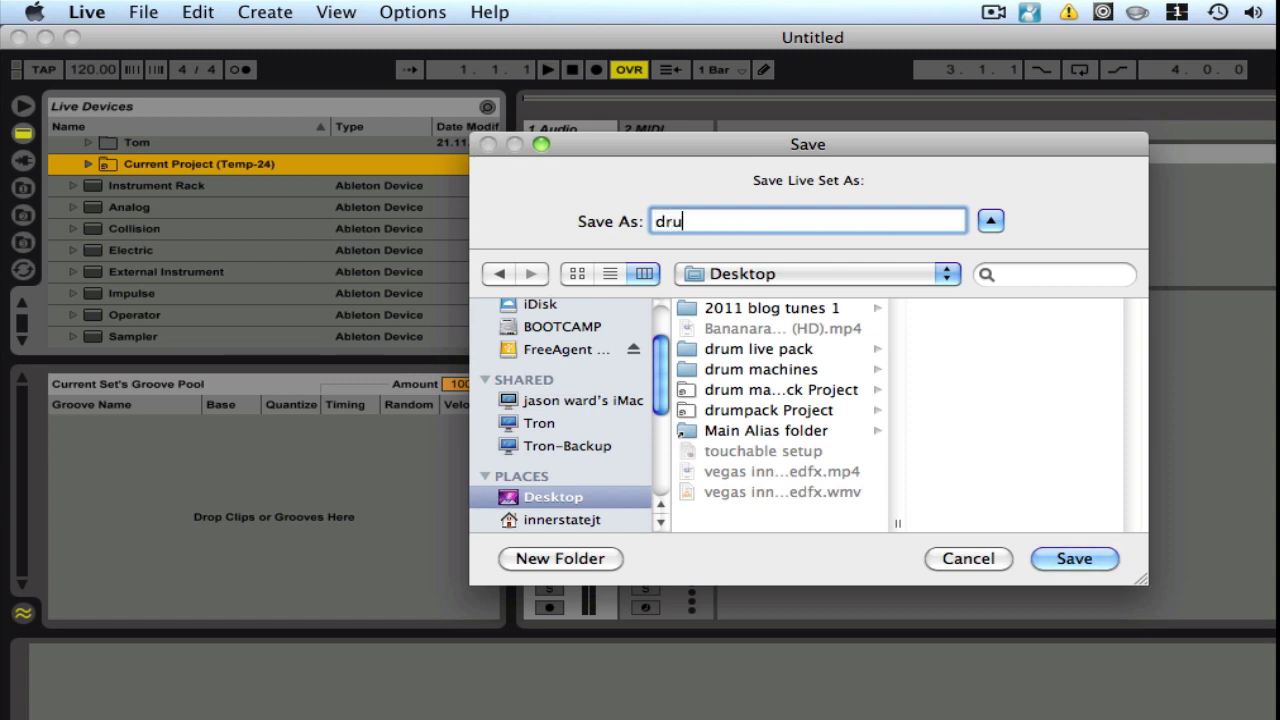
type("ms live pack")
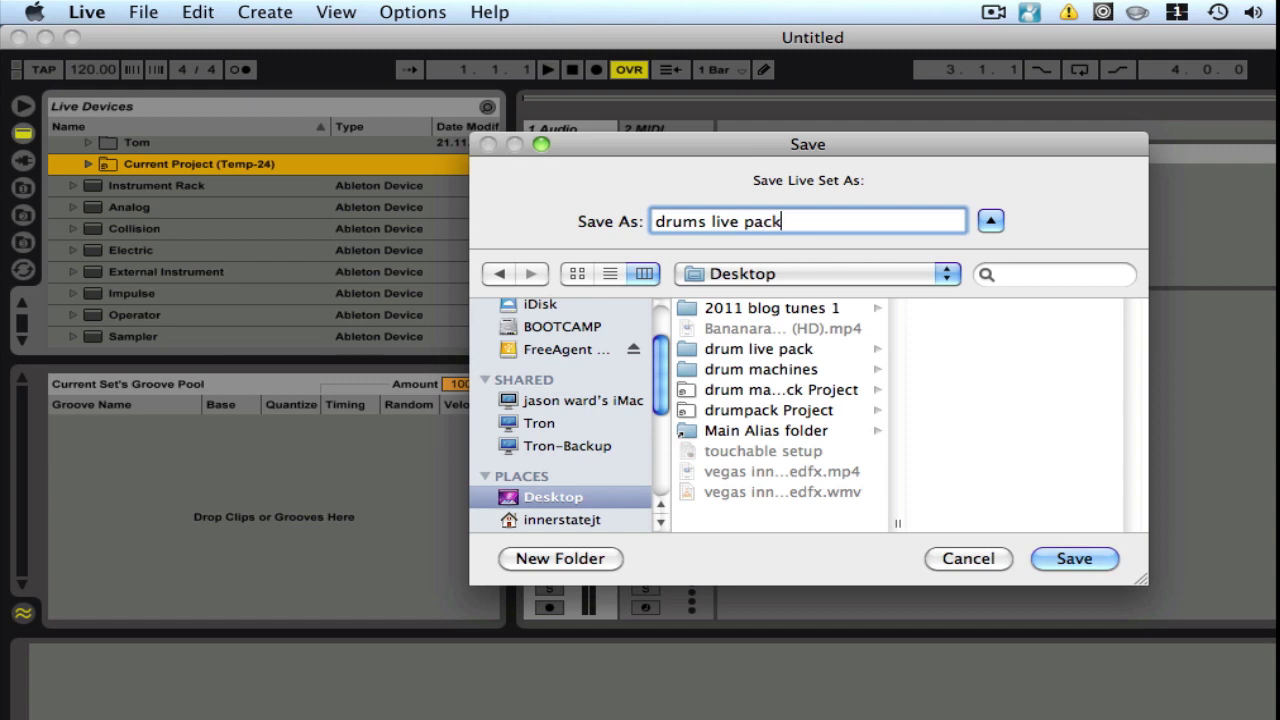
type("1")
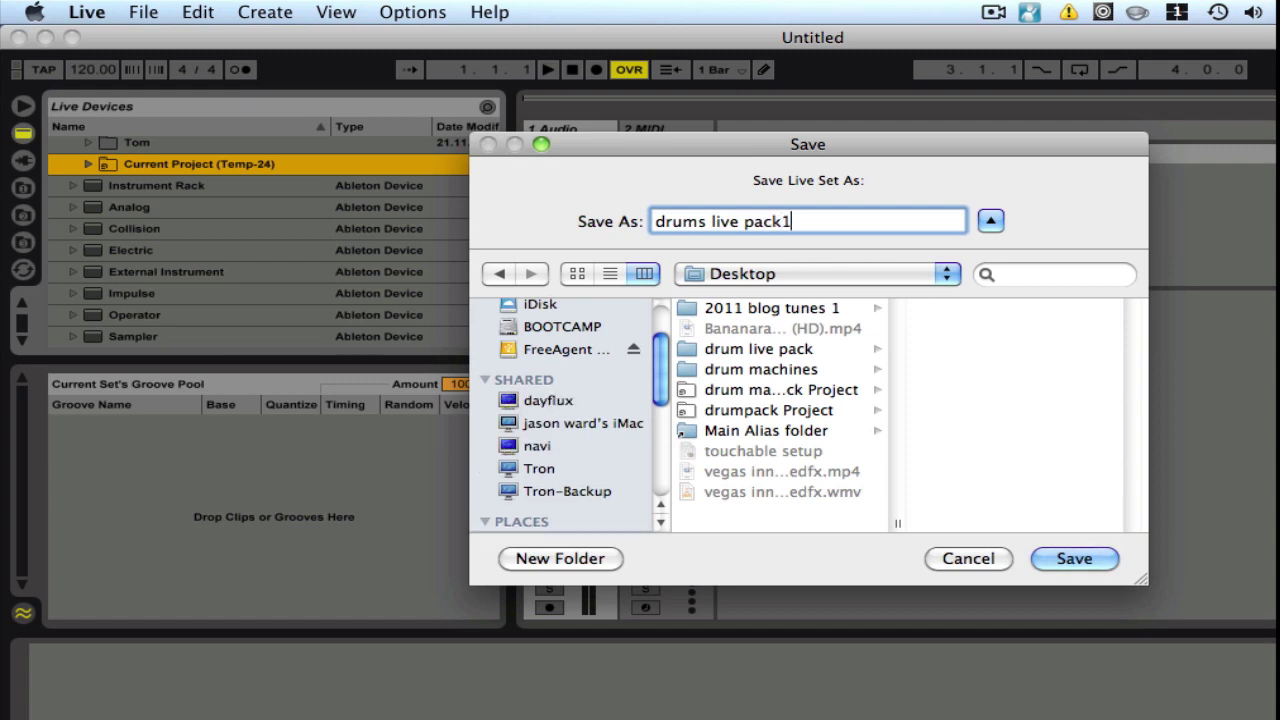
left_click(1072, 562)
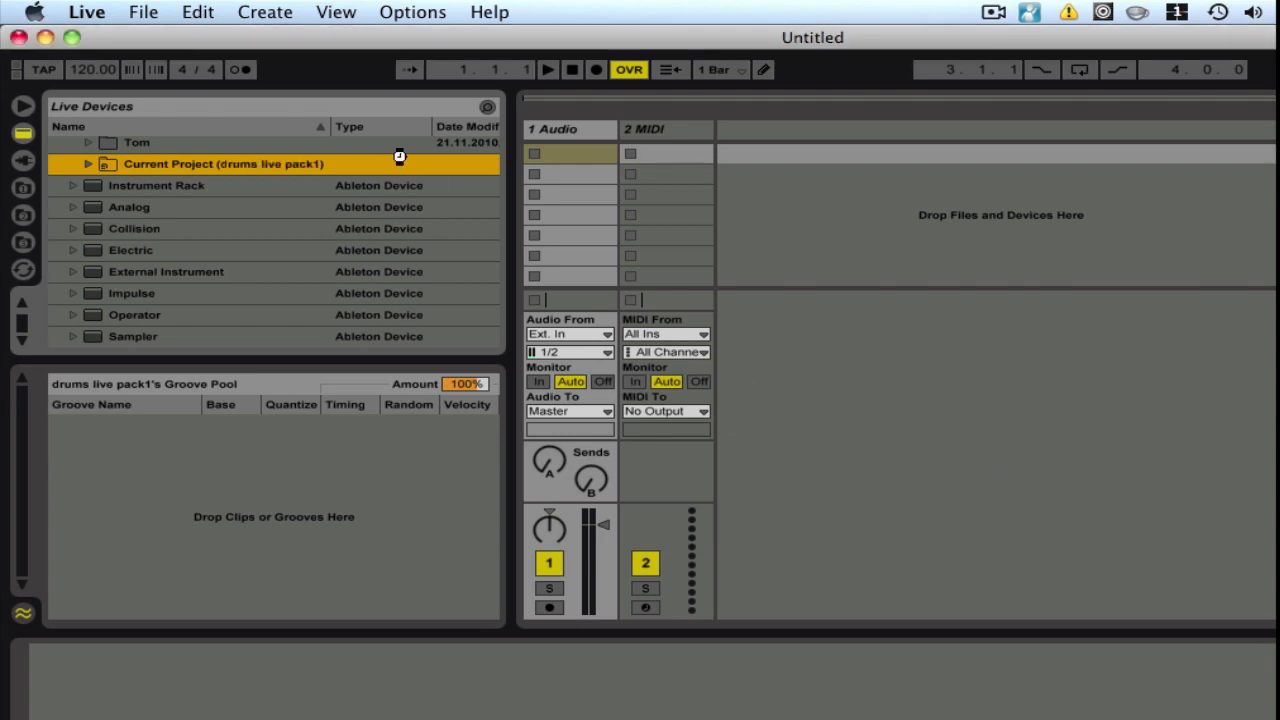
- Run Collect All and Save with every media option left on Yes
left_click(143, 14)
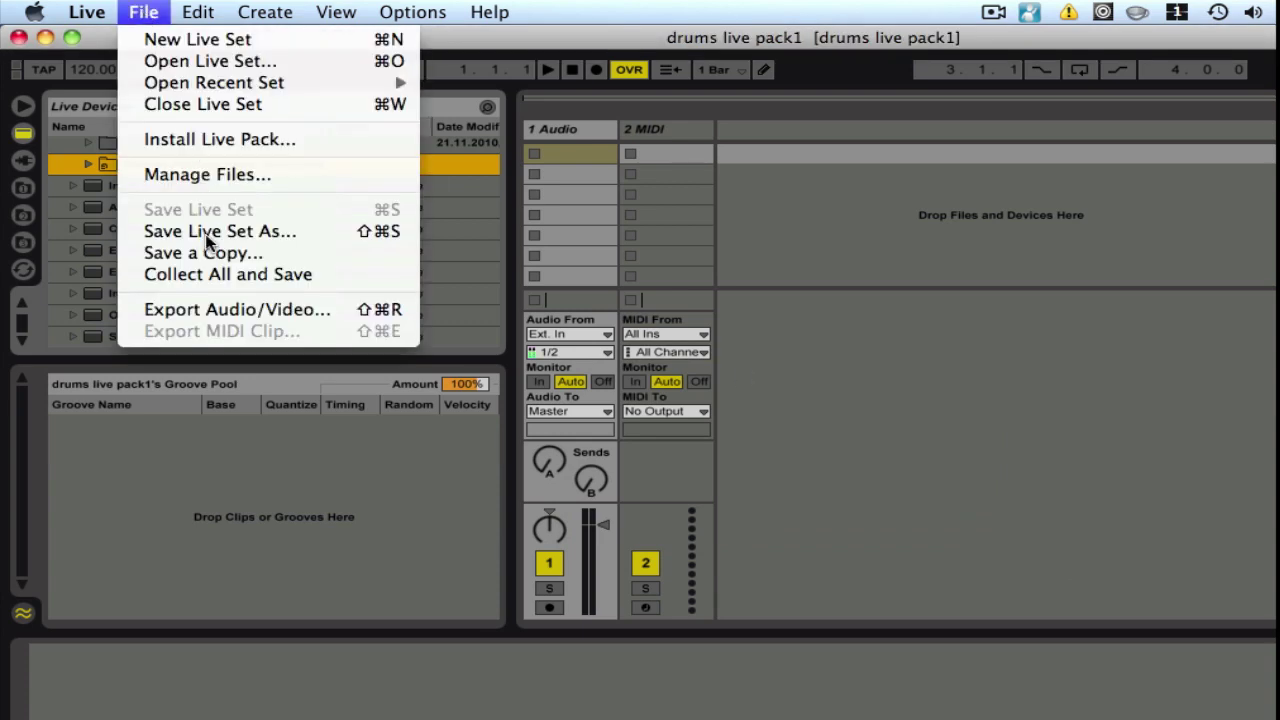
left_click(200, 274)
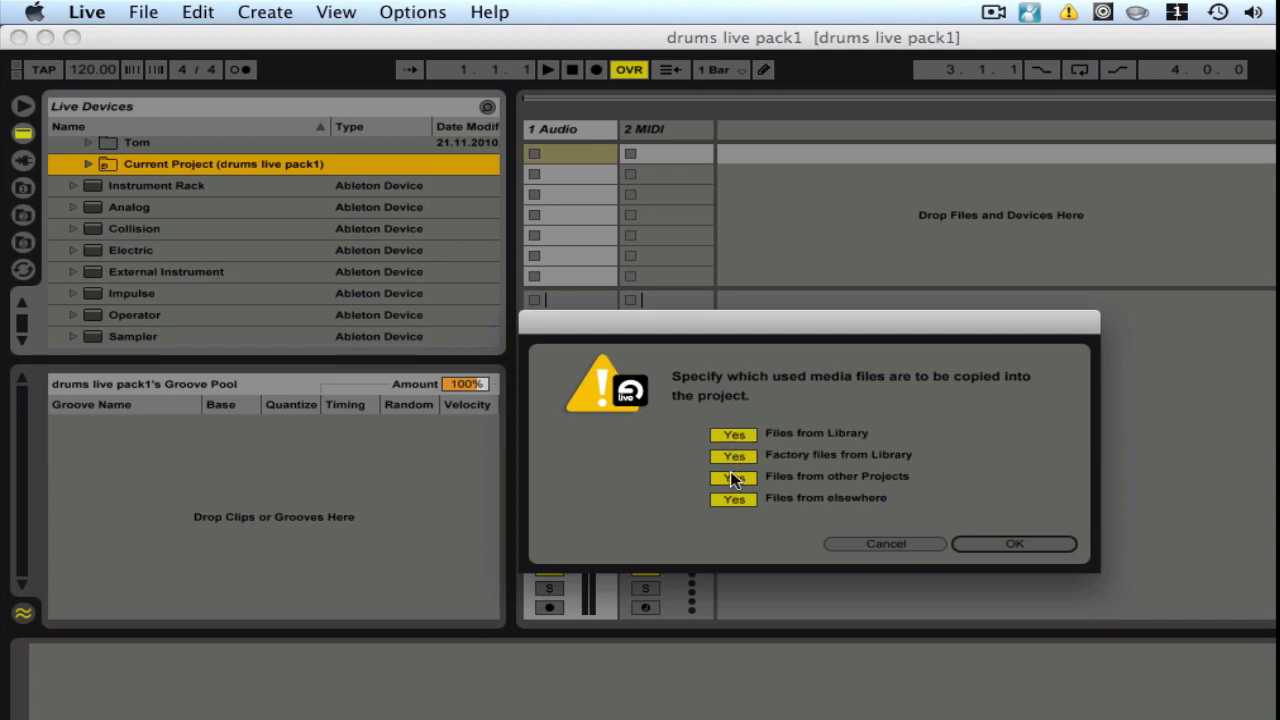
left_click(1001, 541)
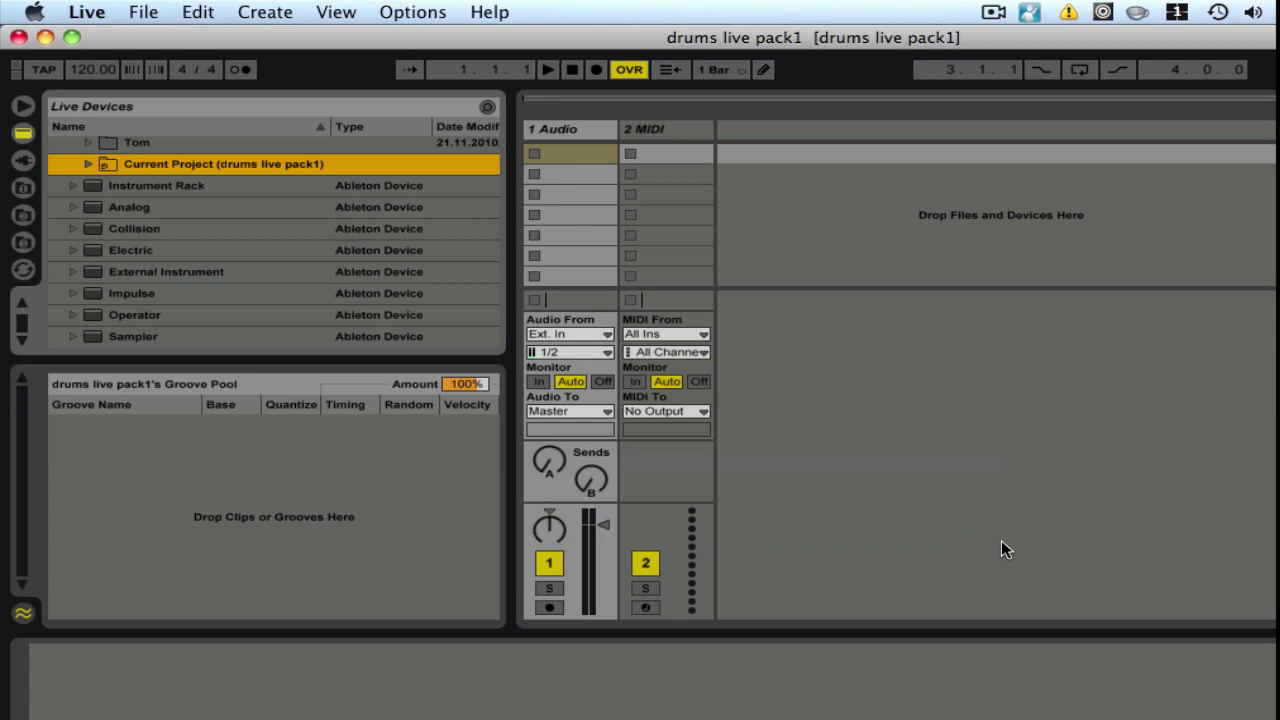
- Collapse the Current Project folder and close its context menu without choosing anything
left_click(88, 165)
right_click(108, 167)
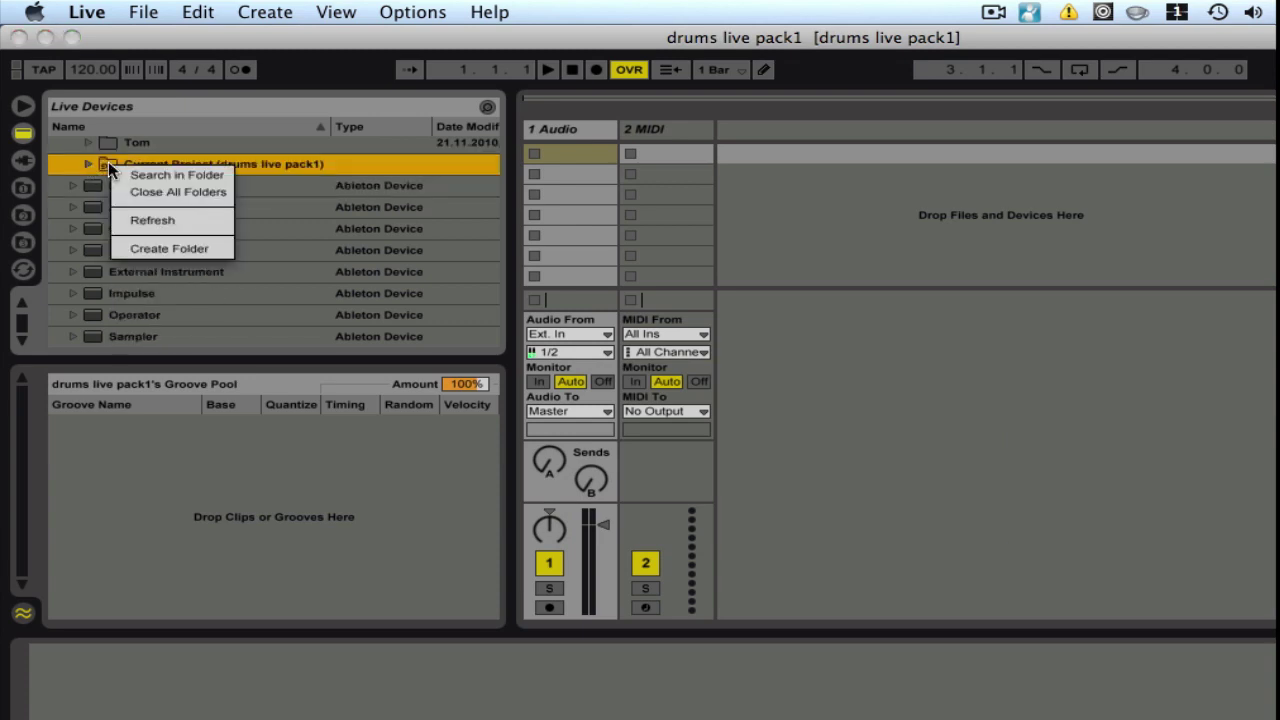
left_click(266, 169)
left_click(144, 14)
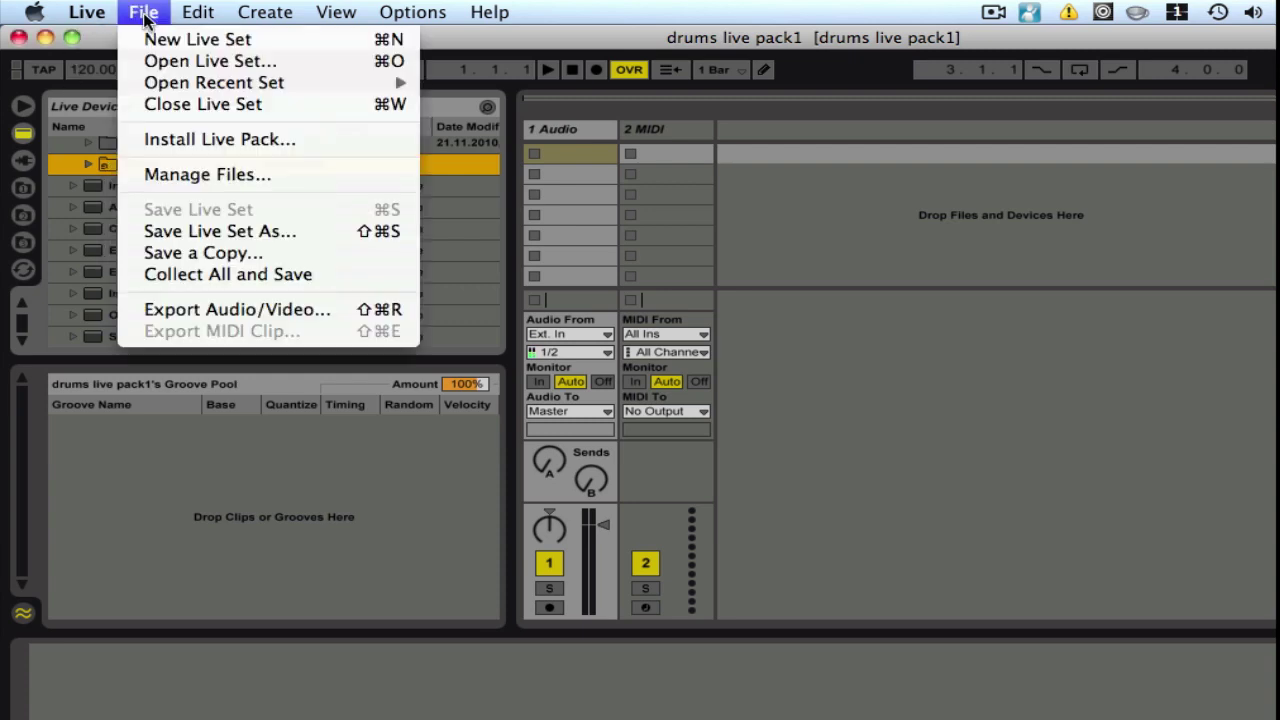
- In Manage Project, set the 188 Library and 24 factory files to Yes, then Collect and Save
left_click(205, 176)
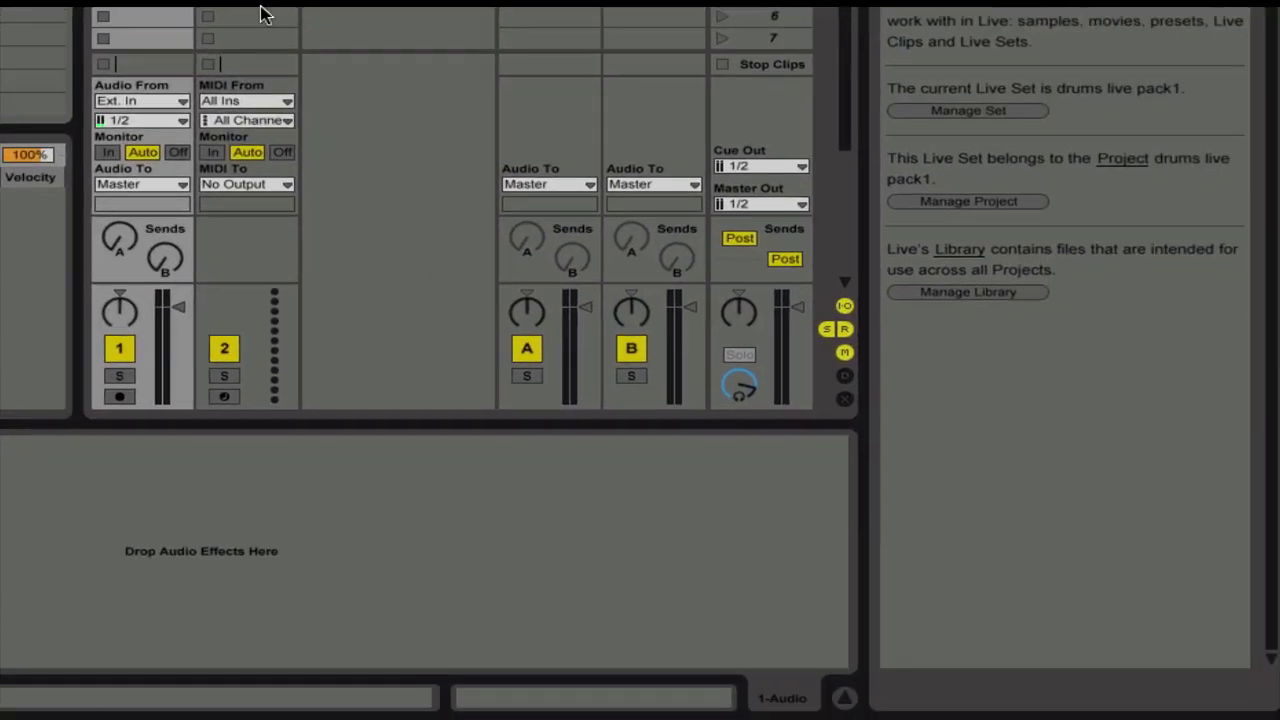
left_click(969, 203)
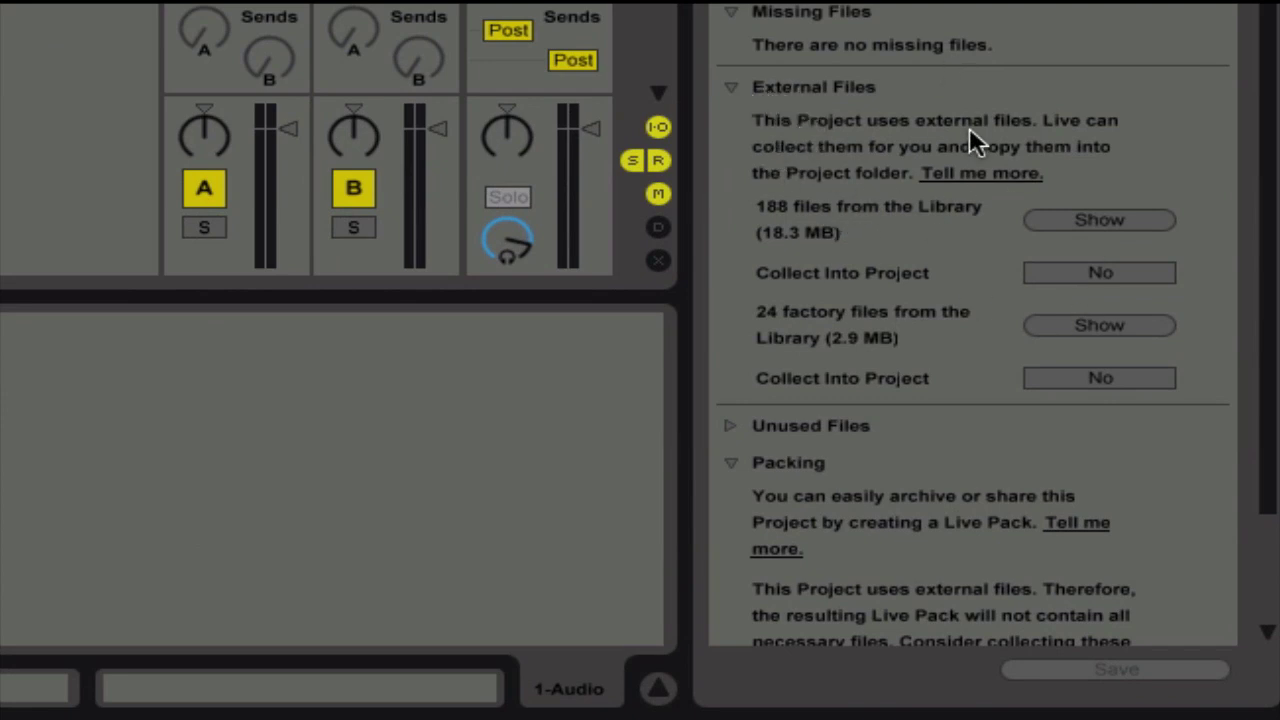
left_click(1110, 277)
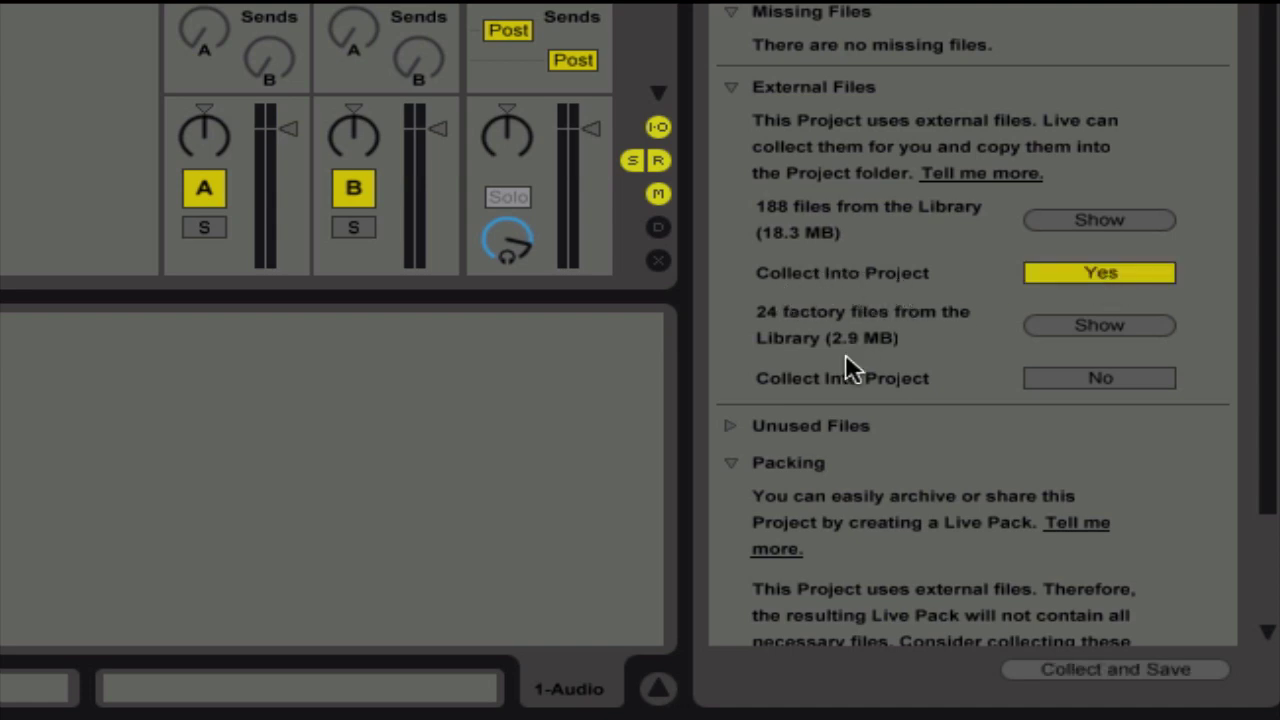
left_click(1095, 380)
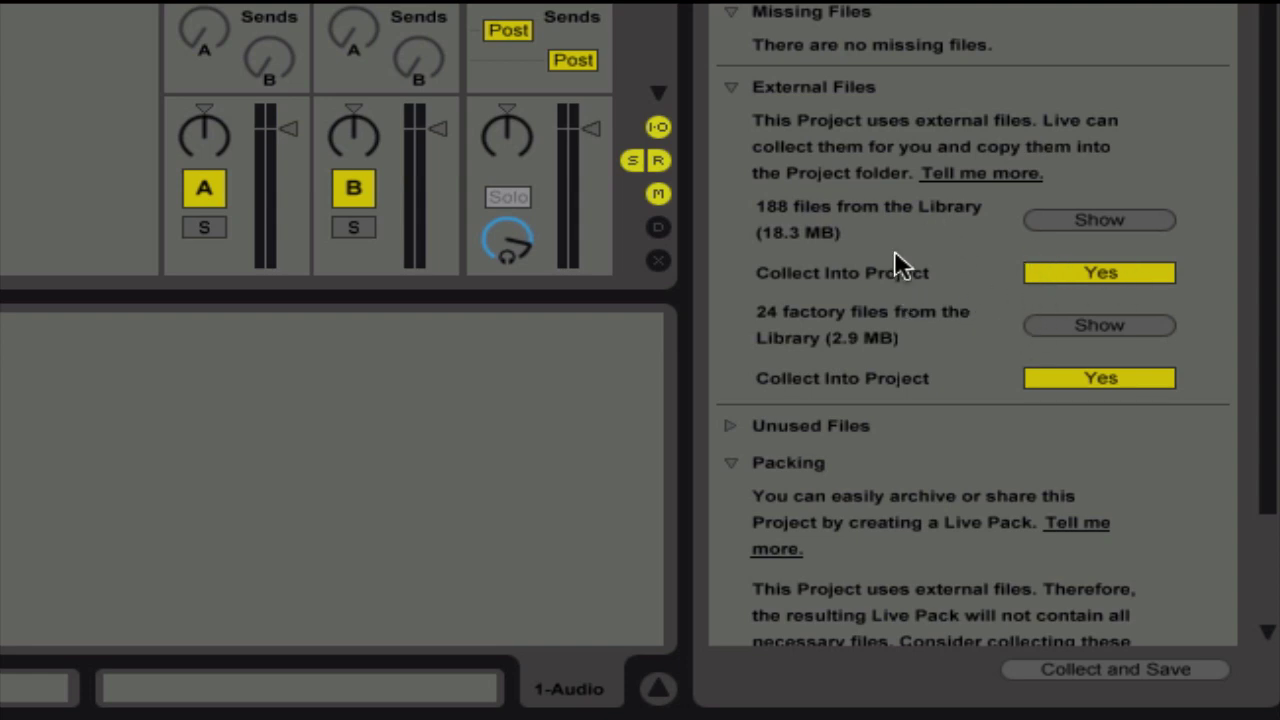
scroll(921, 374, "down", 1)
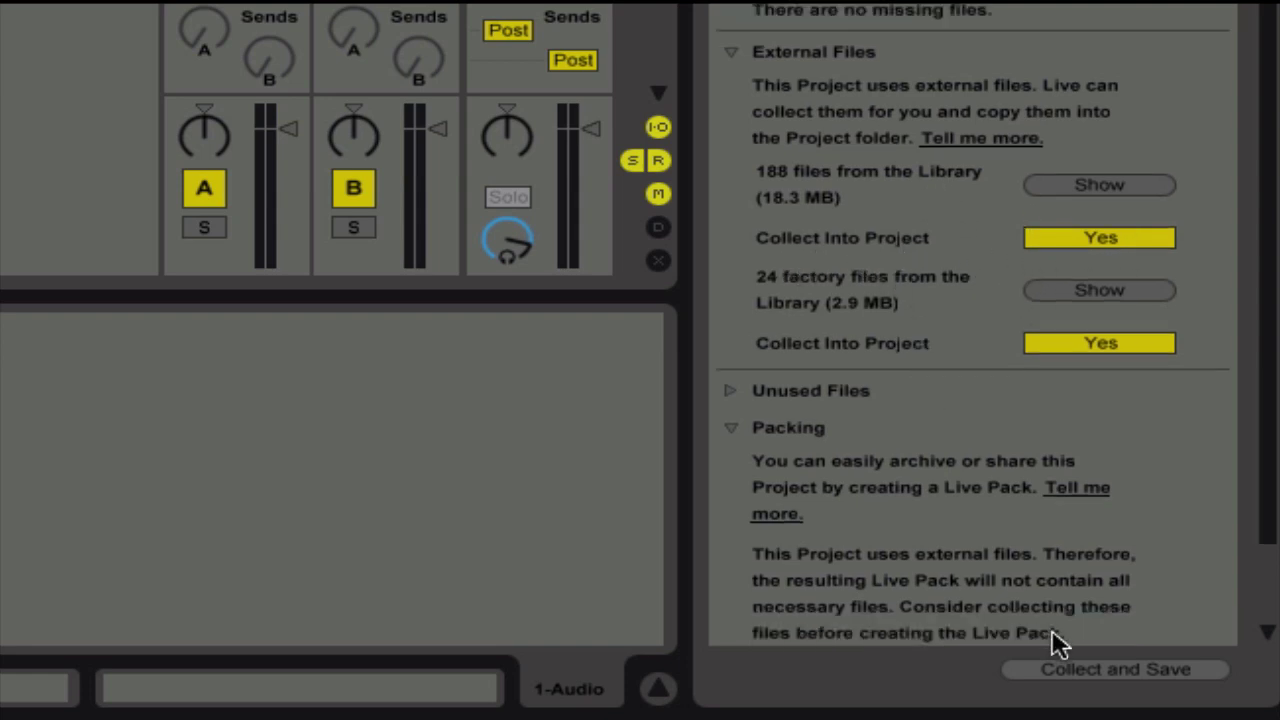
left_click(1107, 684)
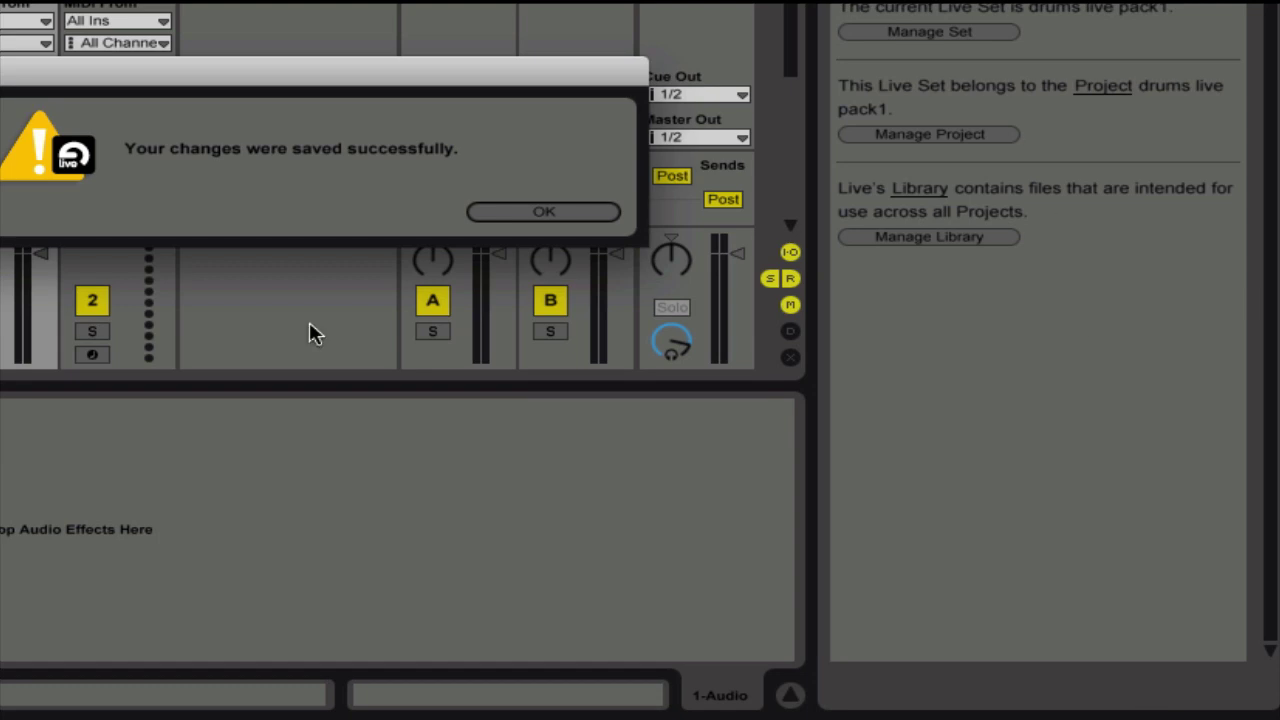
left_click(534, 212)
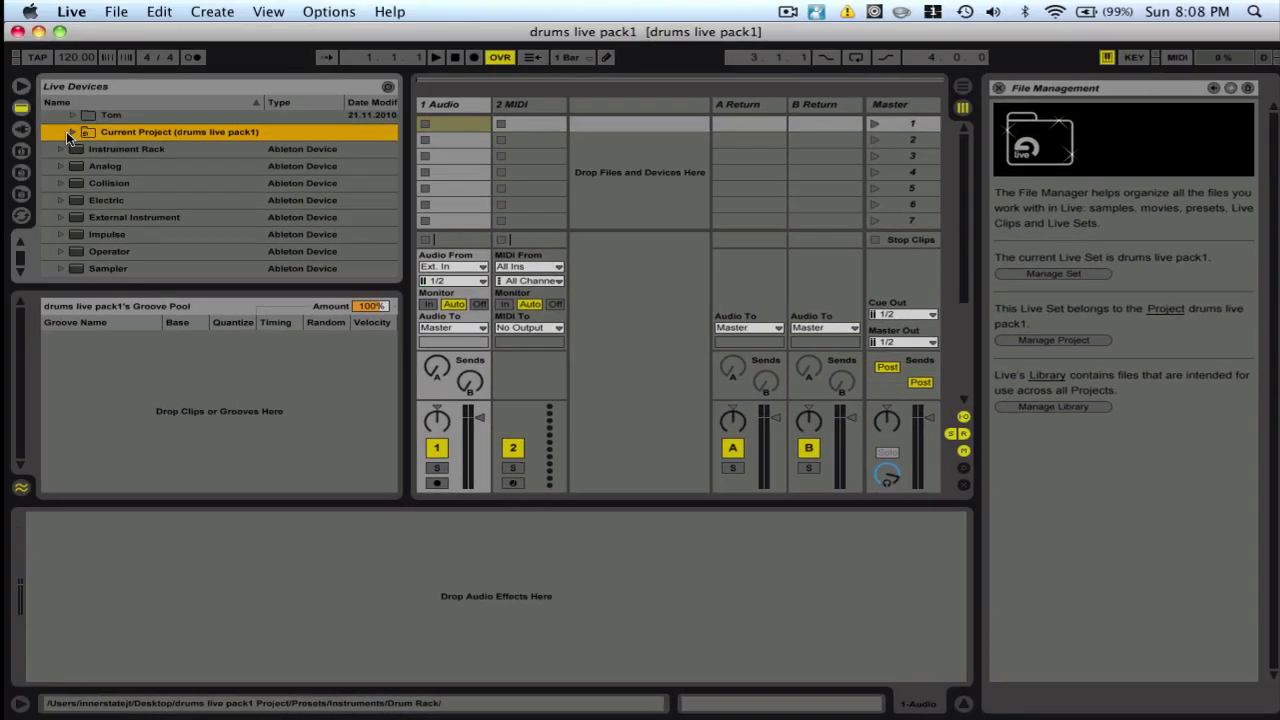
- Toggle the Current Project folder and rescan the project's files
left_click(71, 133)
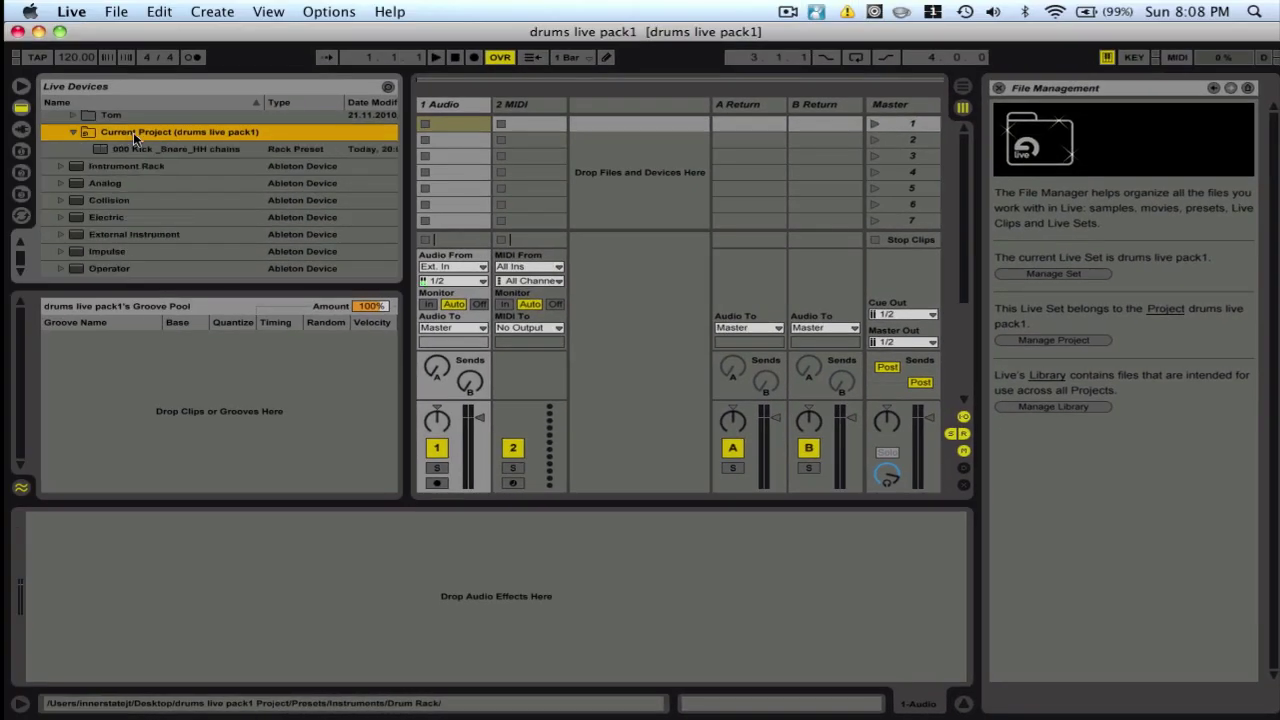
left_click(67, 131)
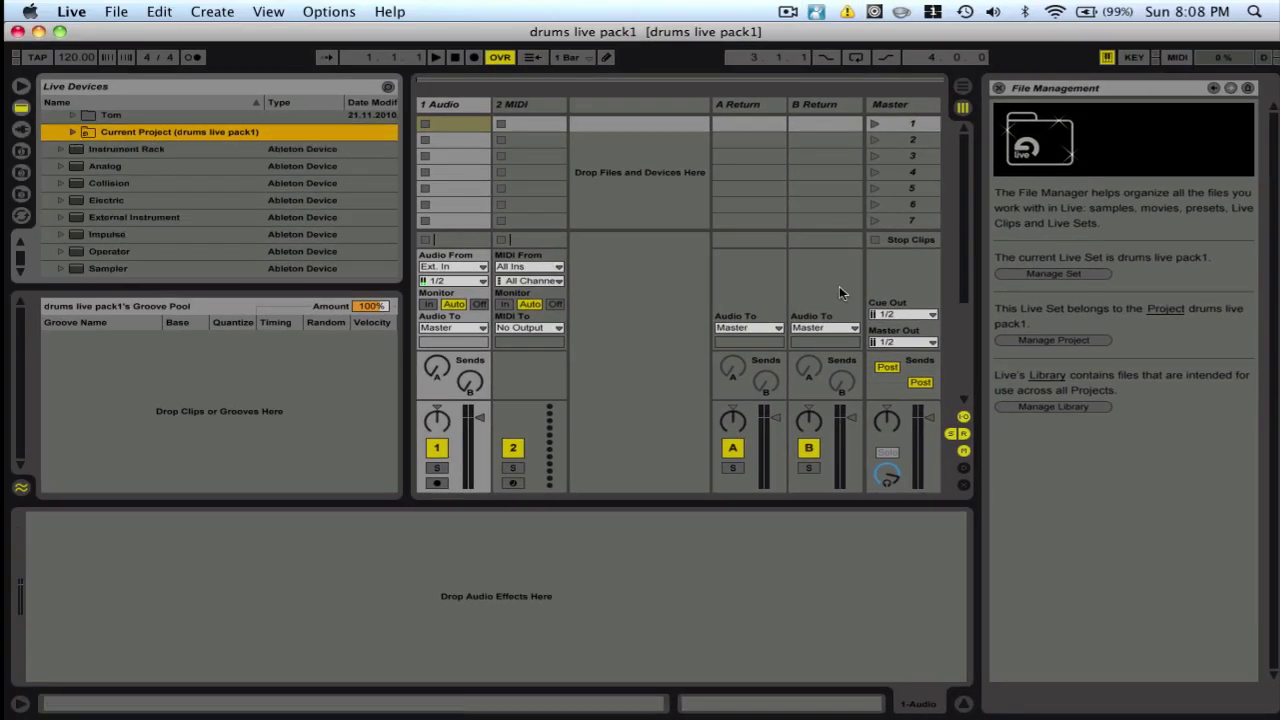
left_click(1059, 340)
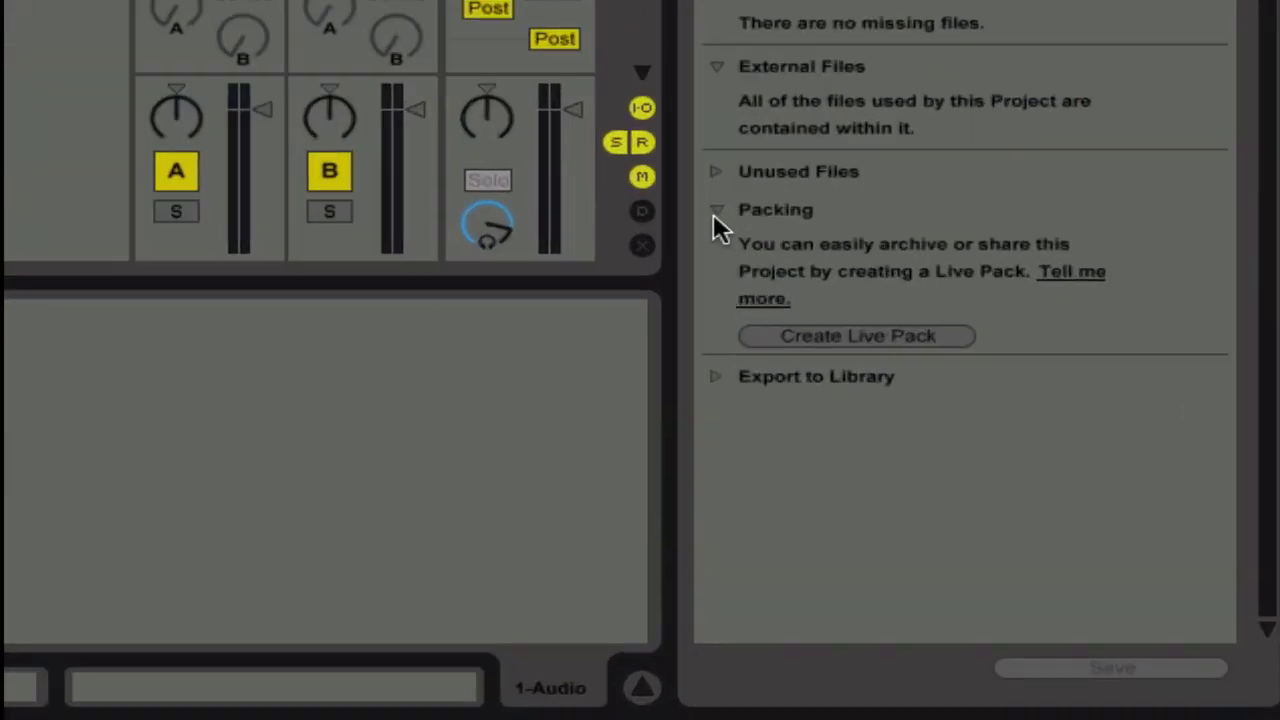
- Collapse and re-expand the Packing section to show the Live Pack option
left_click(995, 470)
left_click(652, 155)
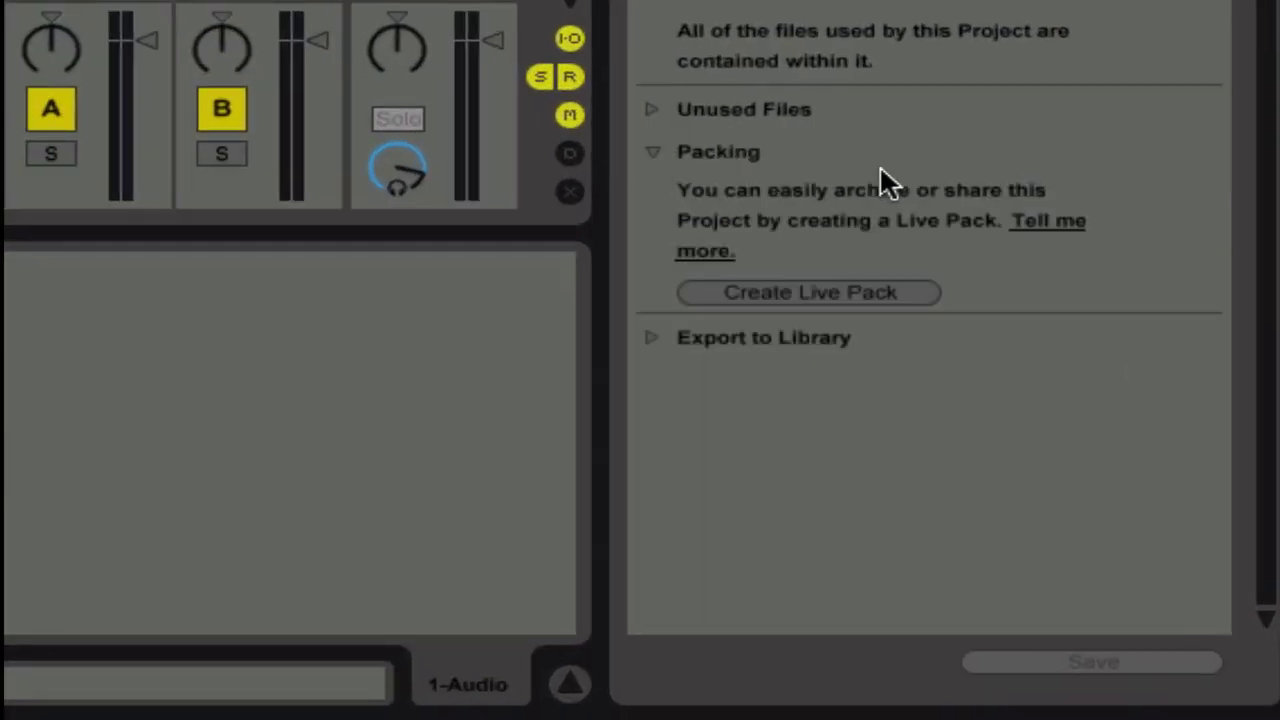
left_click(650, 152)
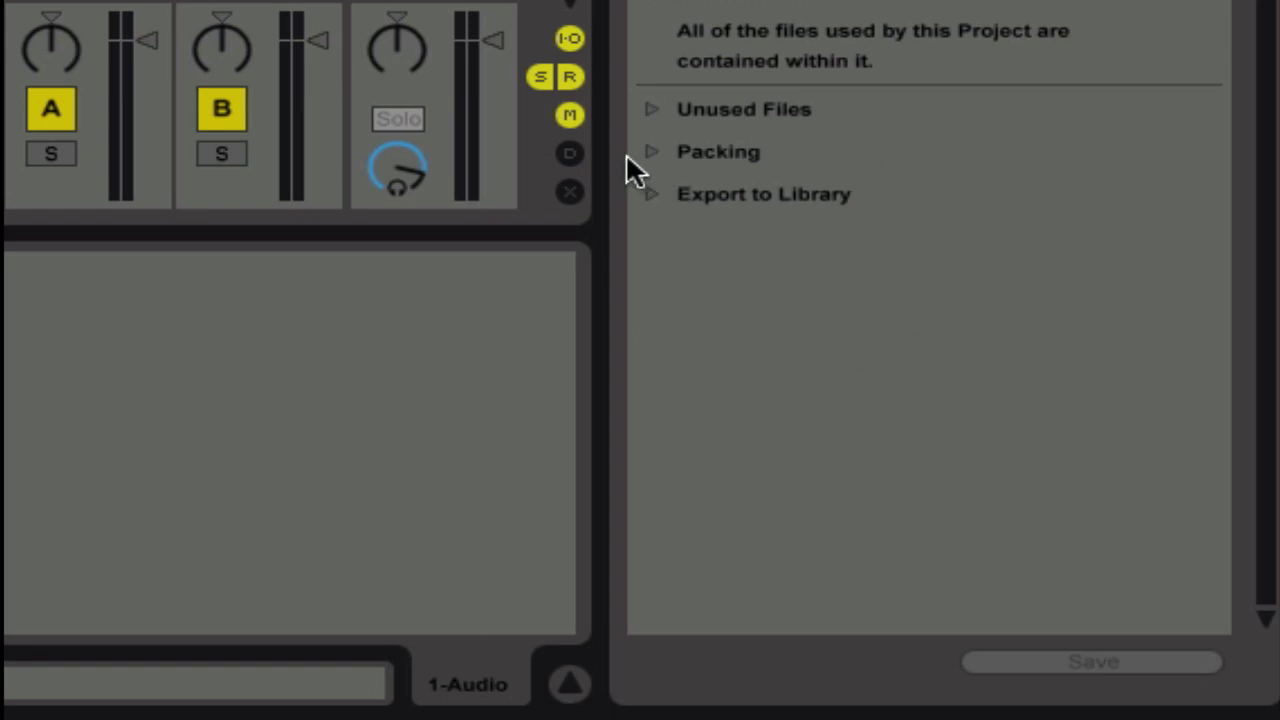
left_click(643, 153)
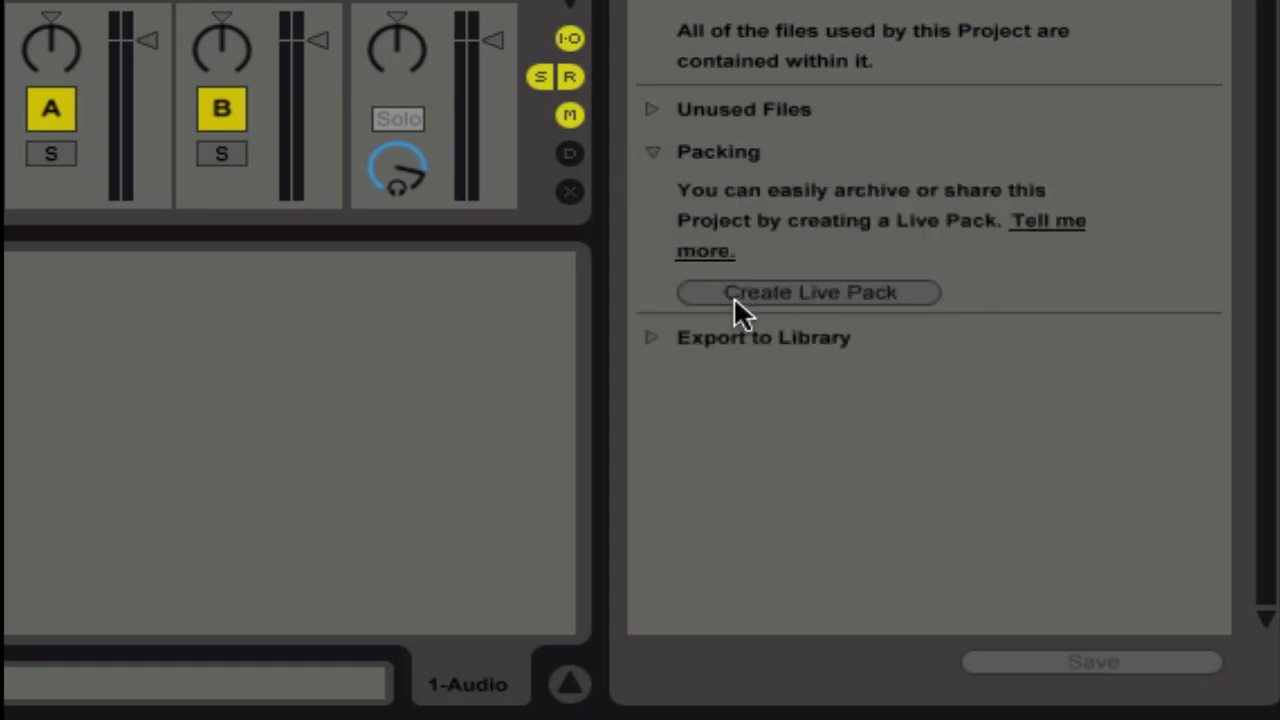
- Start Create Live Pack and make a new Desktop folder named '000 drumkit live pack1'
left_click(819, 292)
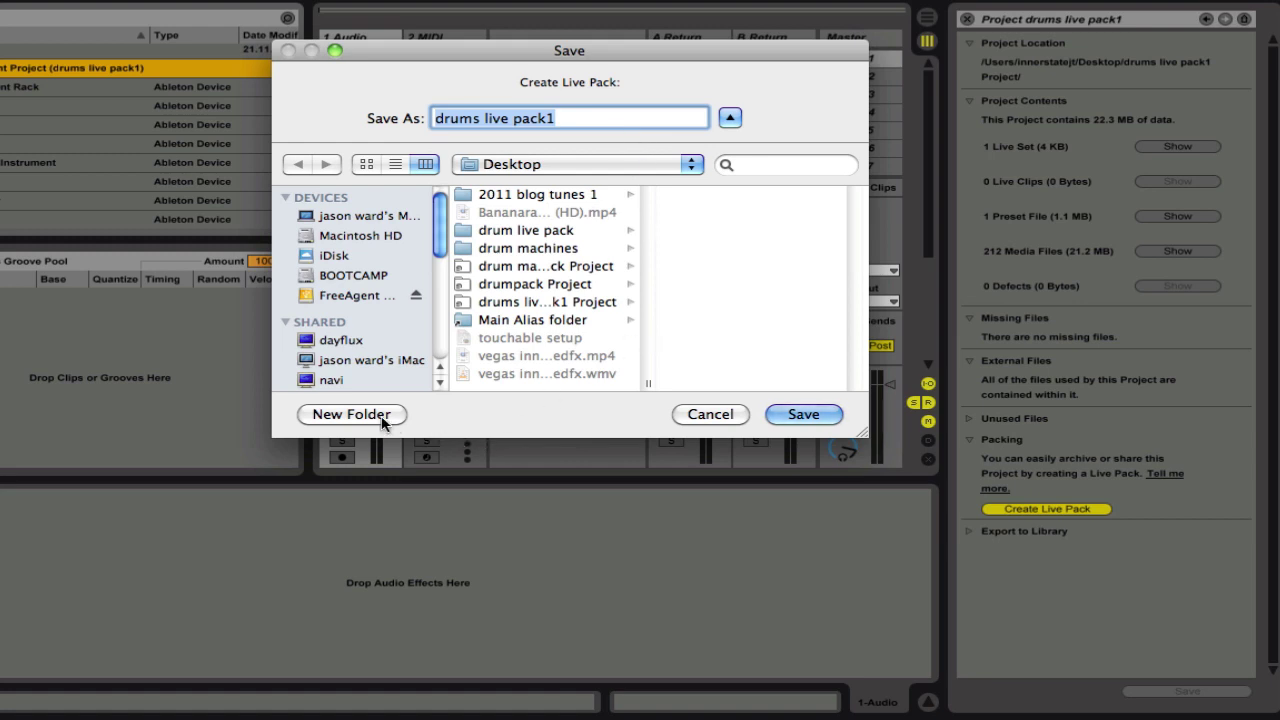
left_click(351, 414)
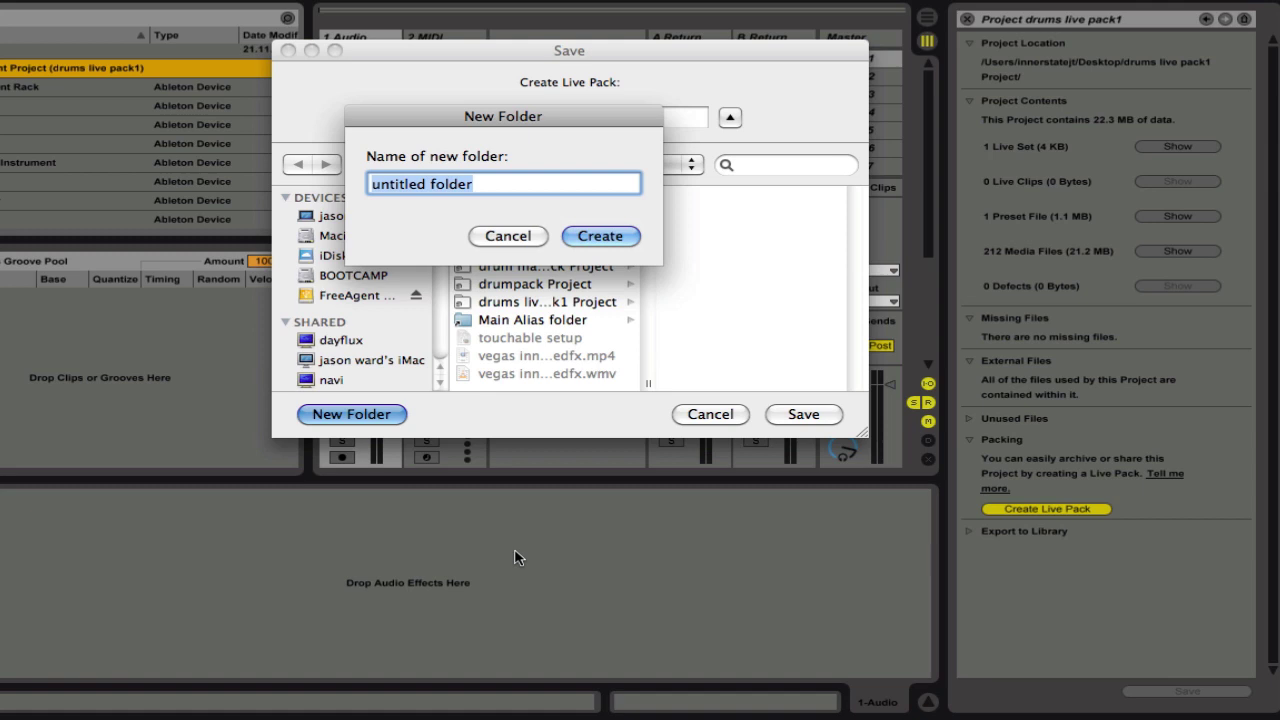
type("000")
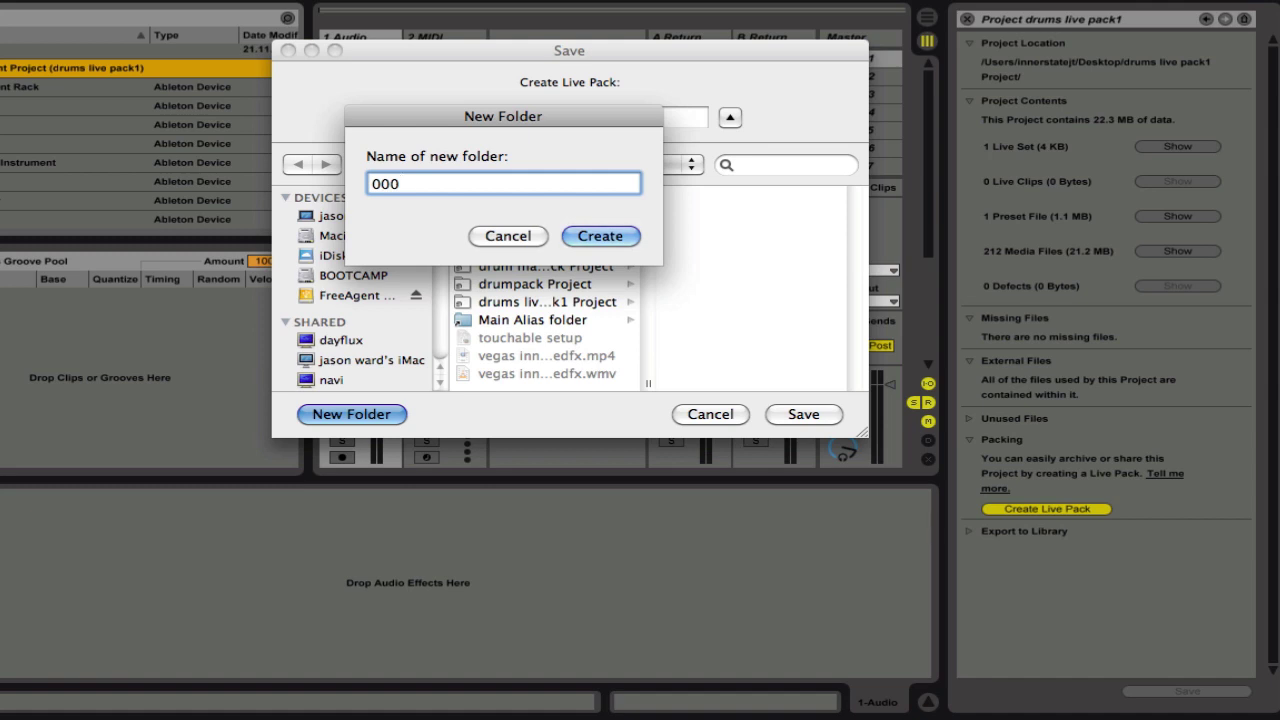
type(" drumkit live pack ")
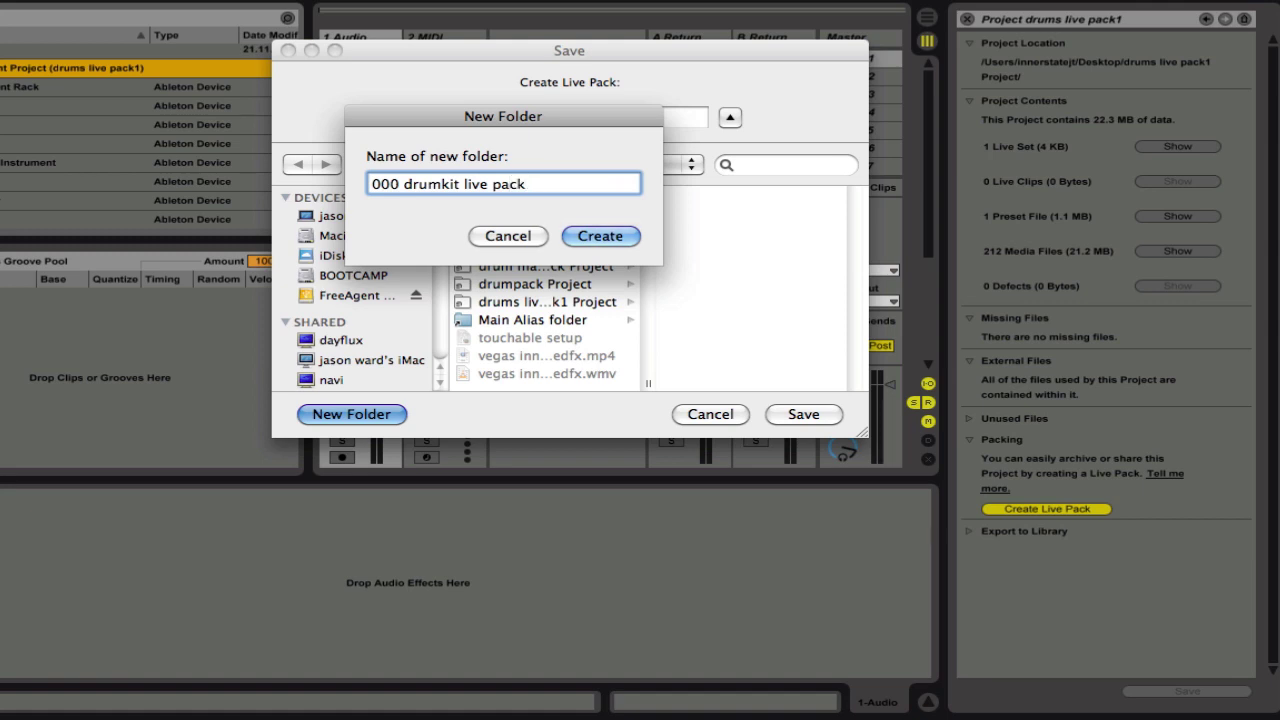
type("1")
left_click(587, 236)
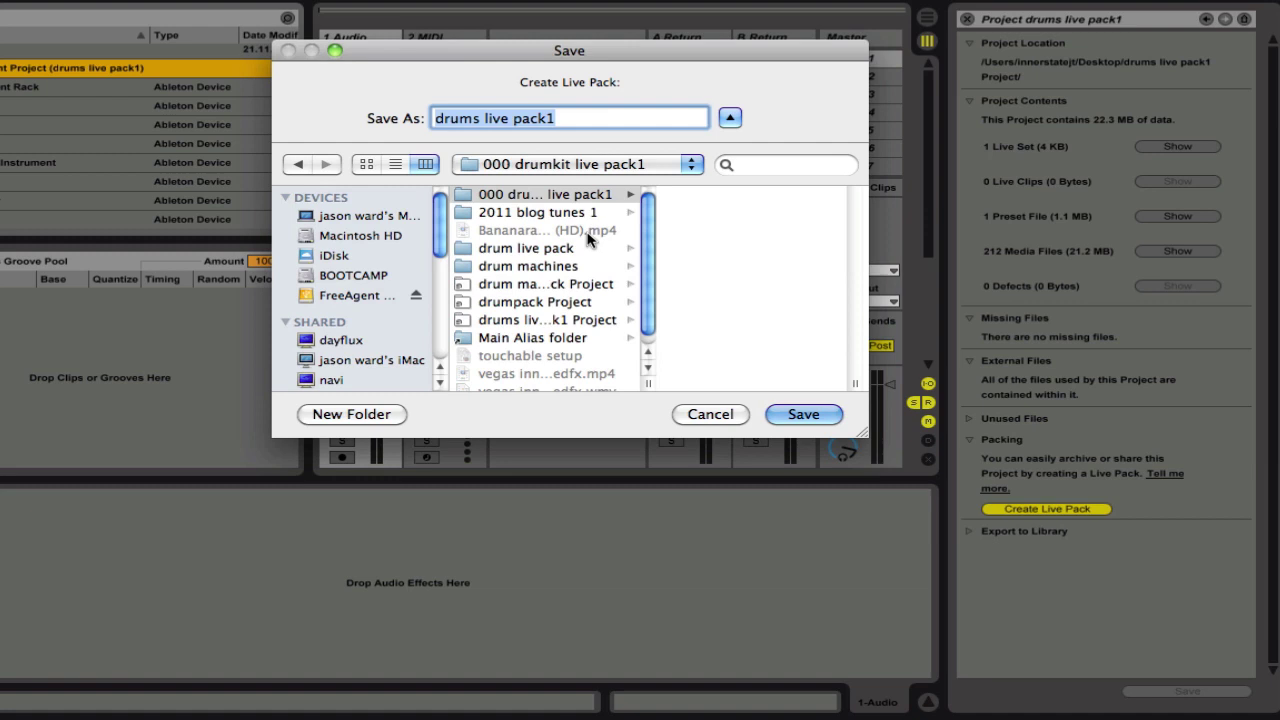
- Rename the pack to 'drumkit live pack1' and save it into the new folder
left_click(479, 120)
key("BackSpace")
type("k")
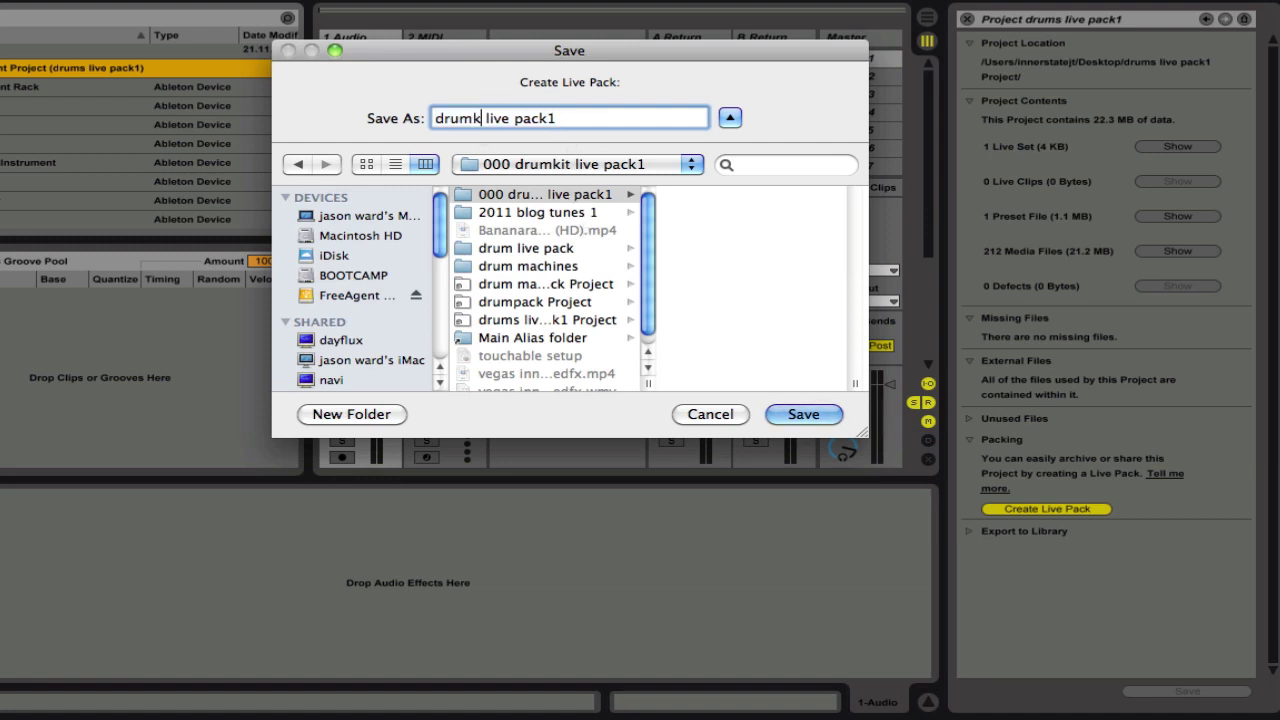
type("it")
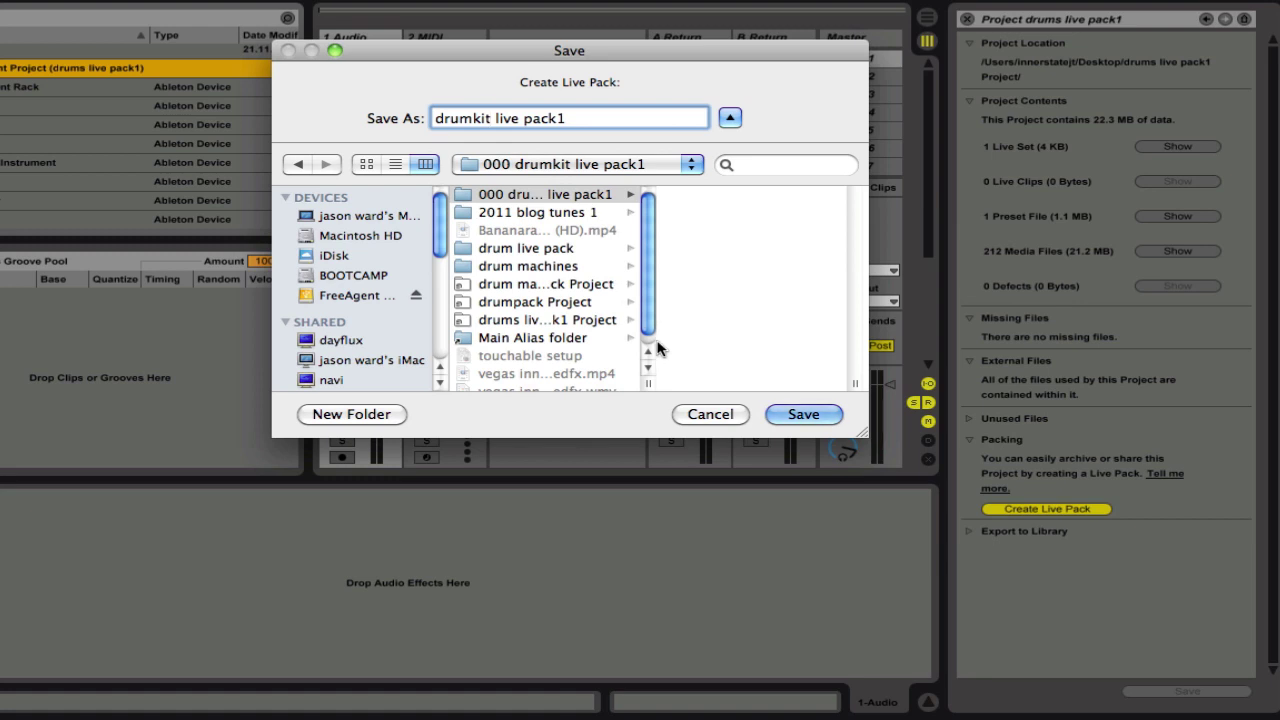
left_click(795, 418)
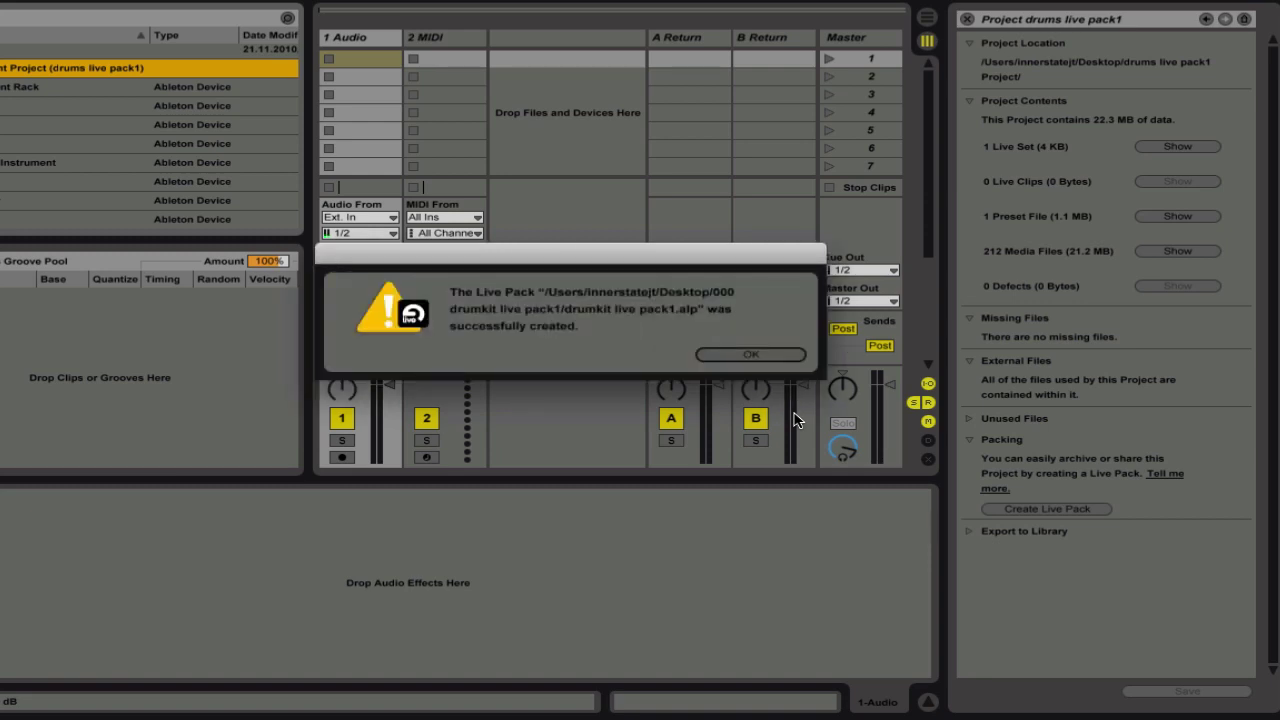
- Dismiss the alert, open 000 drumkit live pack1 to check drumkit live pack1.alp, then close it
left_click(736, 353)
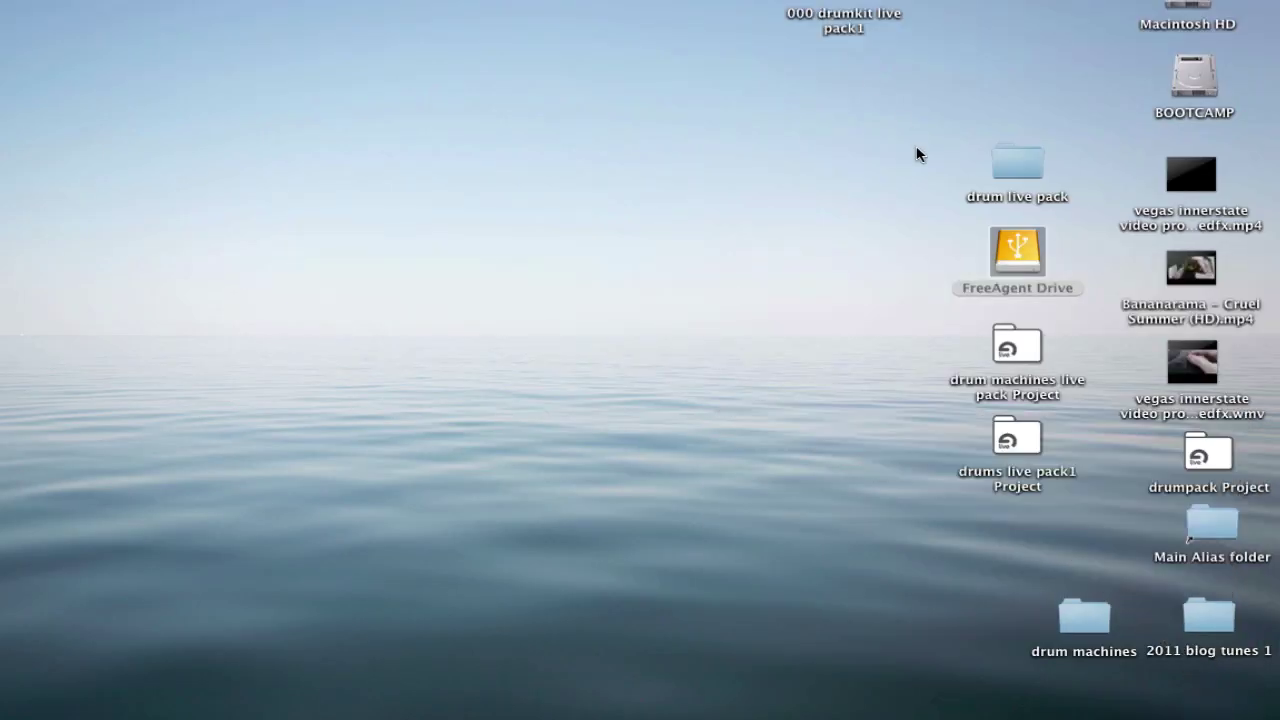
left_click_drag(845, 10, 741, 51)
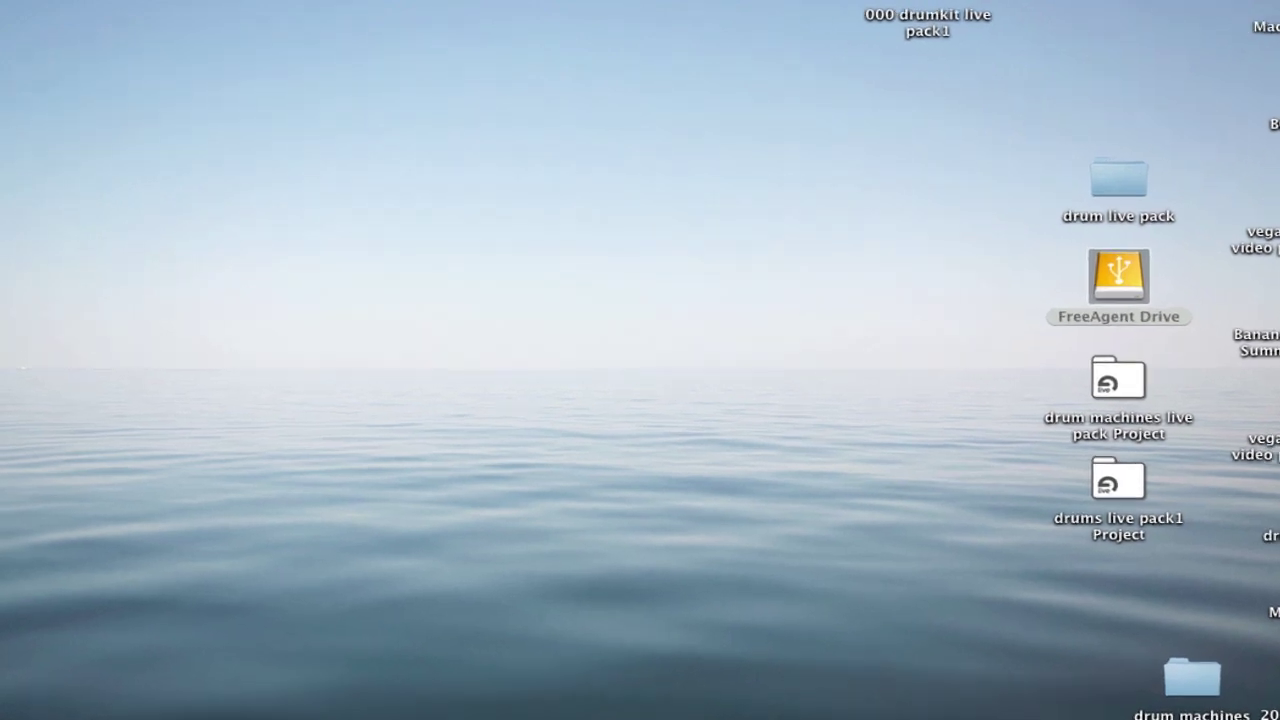
double_click(979, 69)
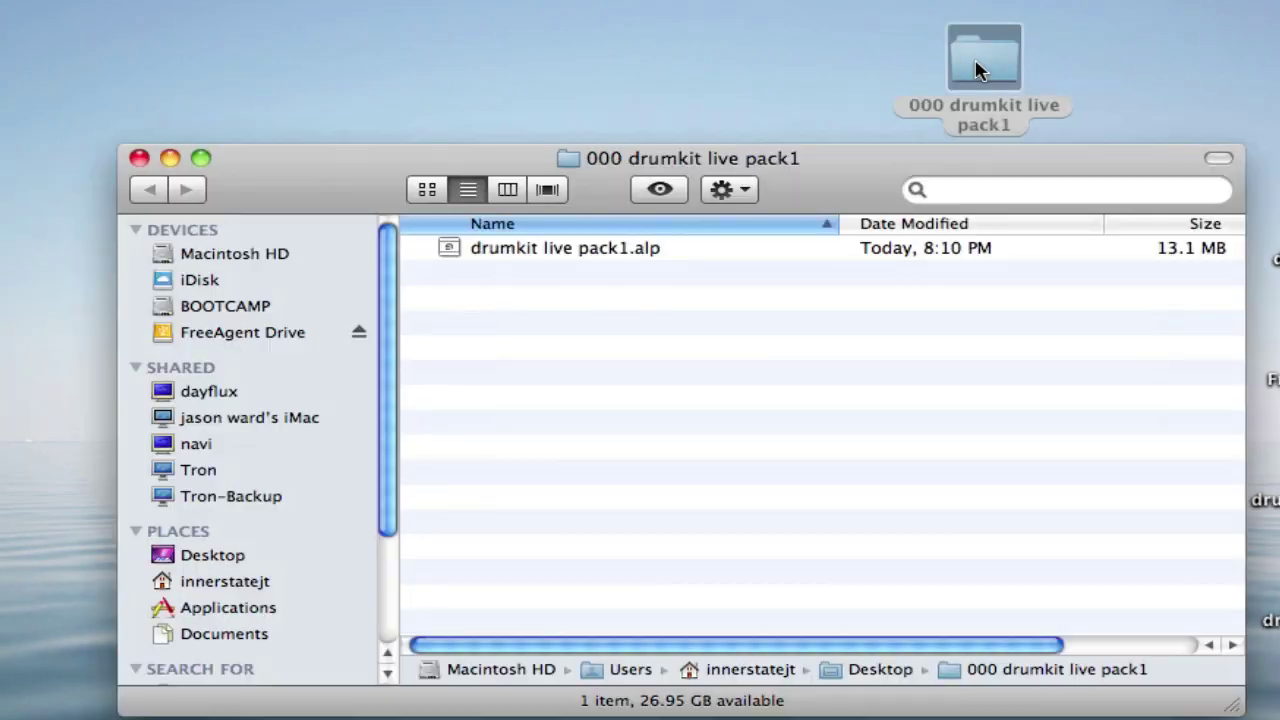
left_click(449, 252)
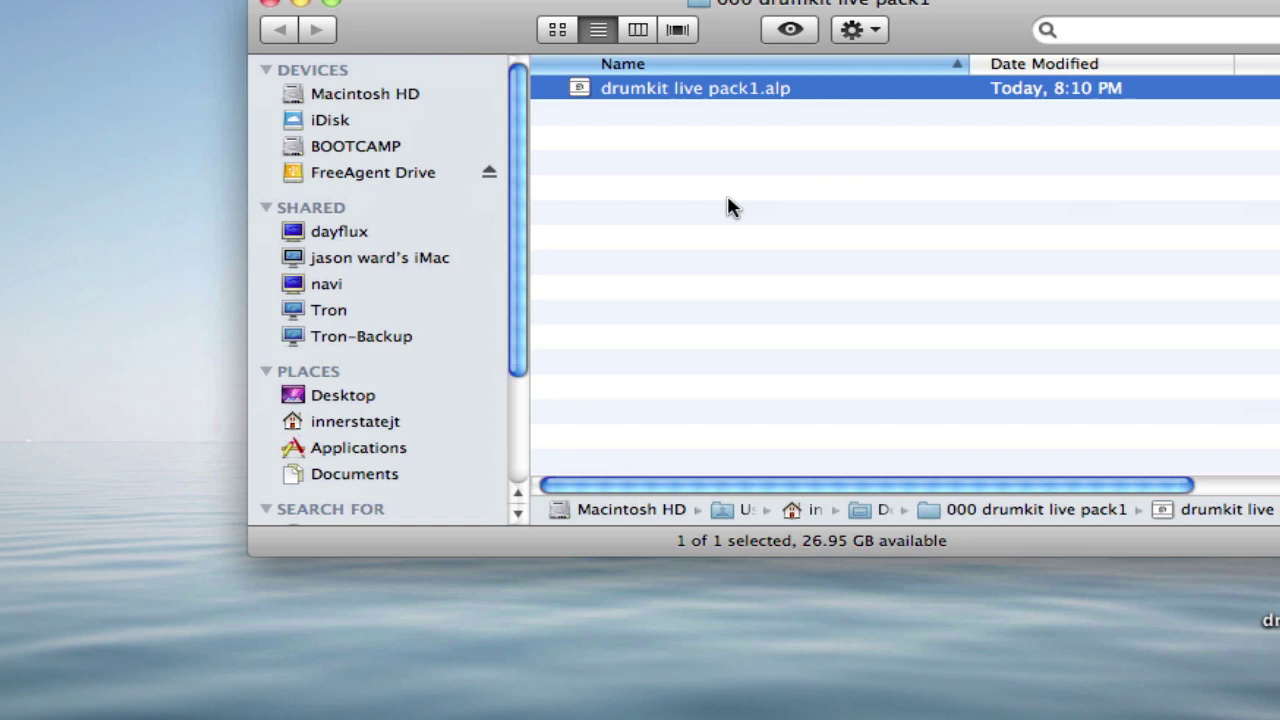
left_click(270, 5)
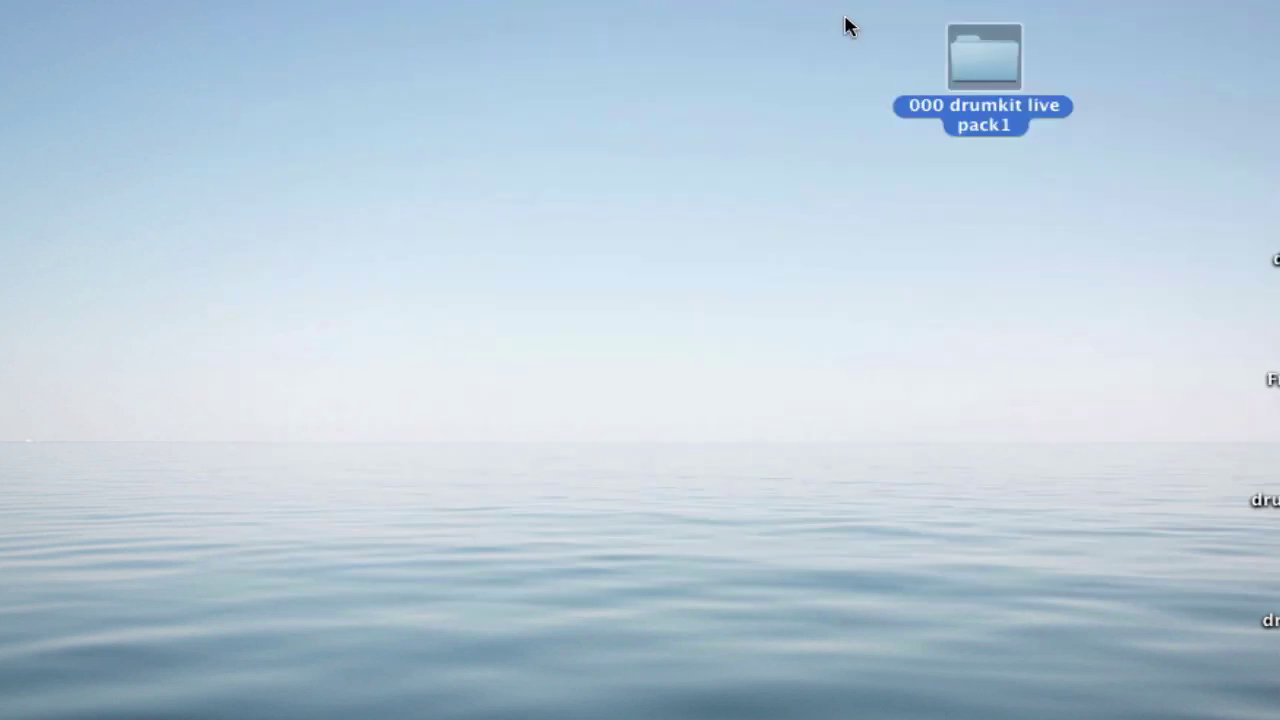
- Close the project info panel and collapse the Drum Machines and Instruments browser folders
left_click_drag(995, 62, 1279, 36)
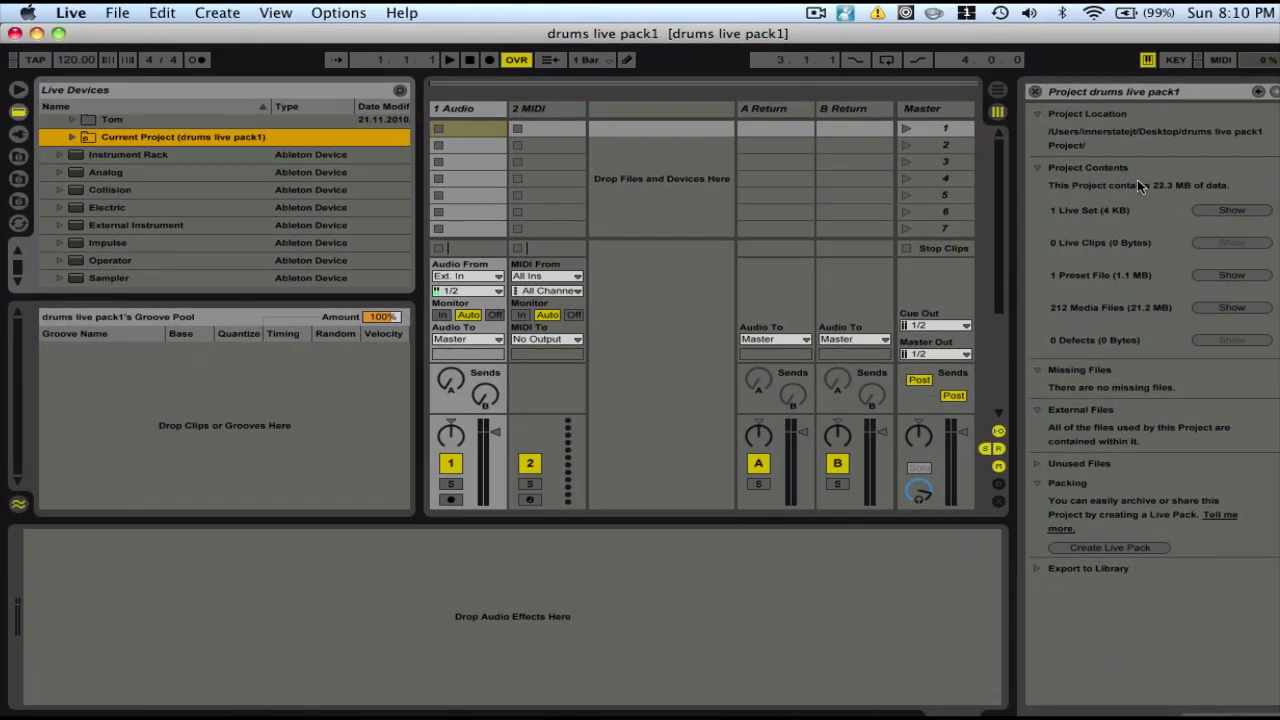
left_click(1035, 91)
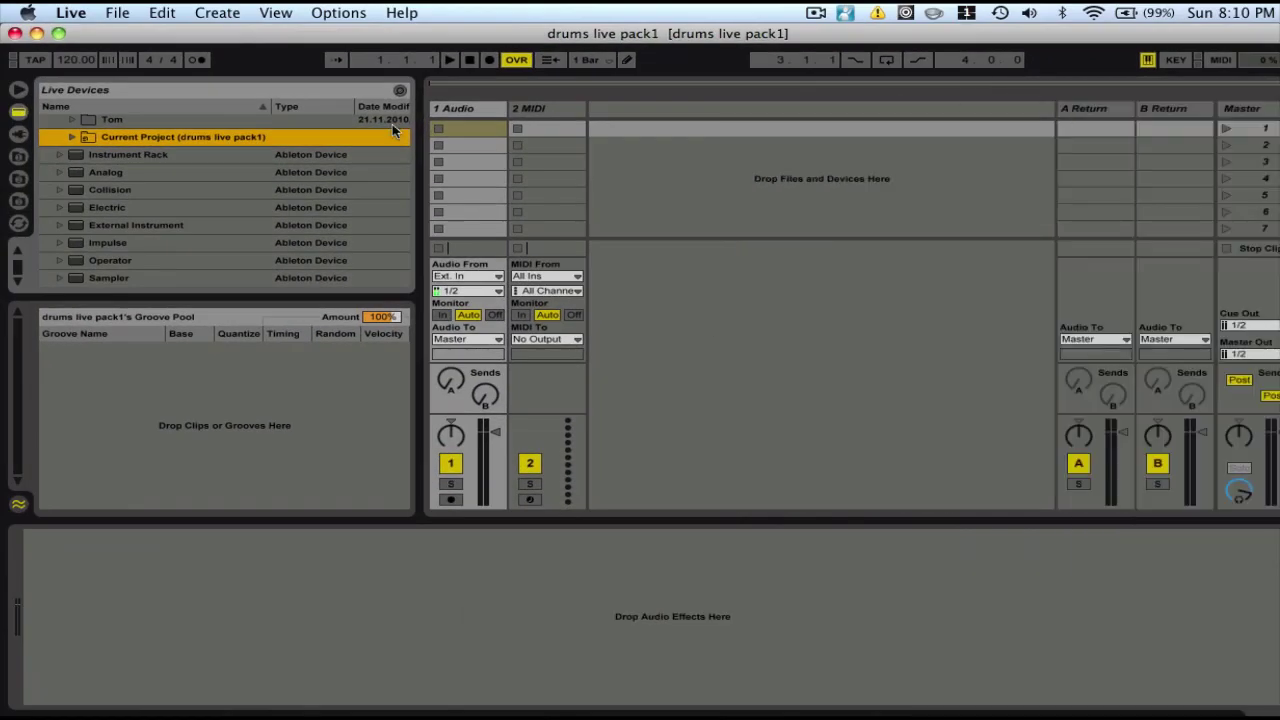
scroll(110, 171, "up", 5)
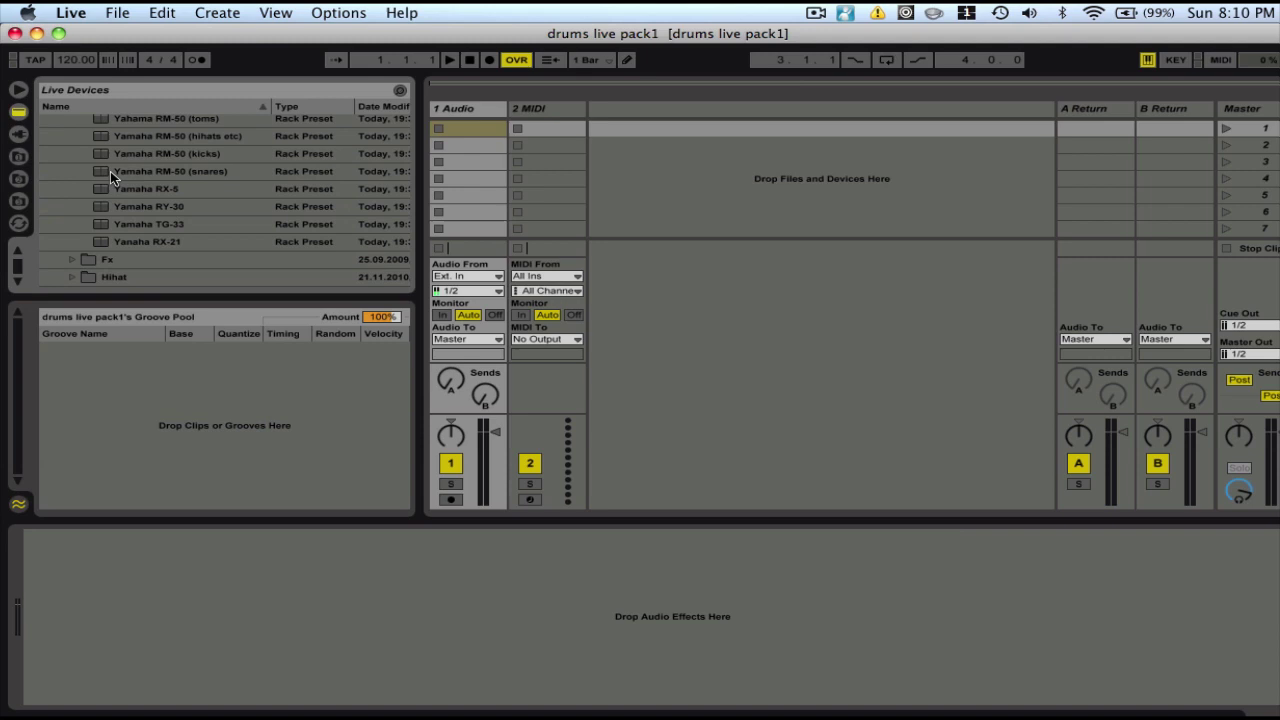
scroll(110, 171, "up", 3)
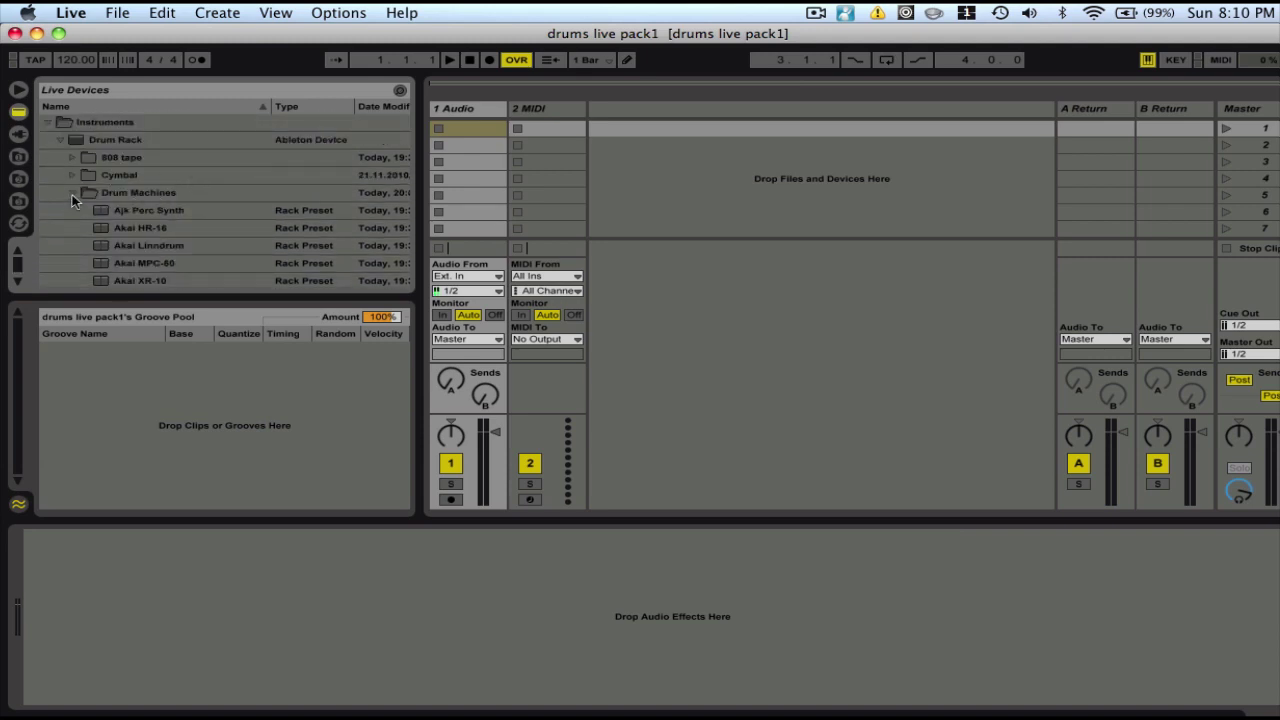
left_click(73, 194)
left_click(48, 124)
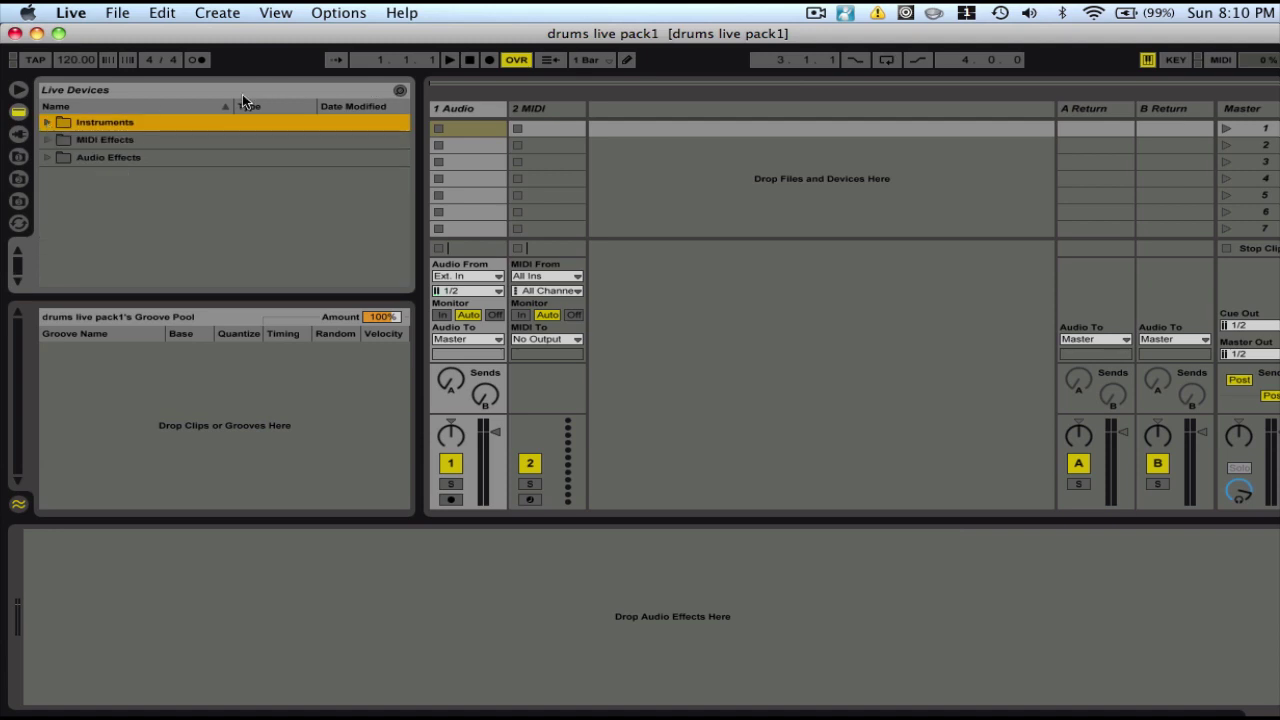
- Choose Install Live Pack and open drumkit live pack1.alp for installation
left_click(116, 13)
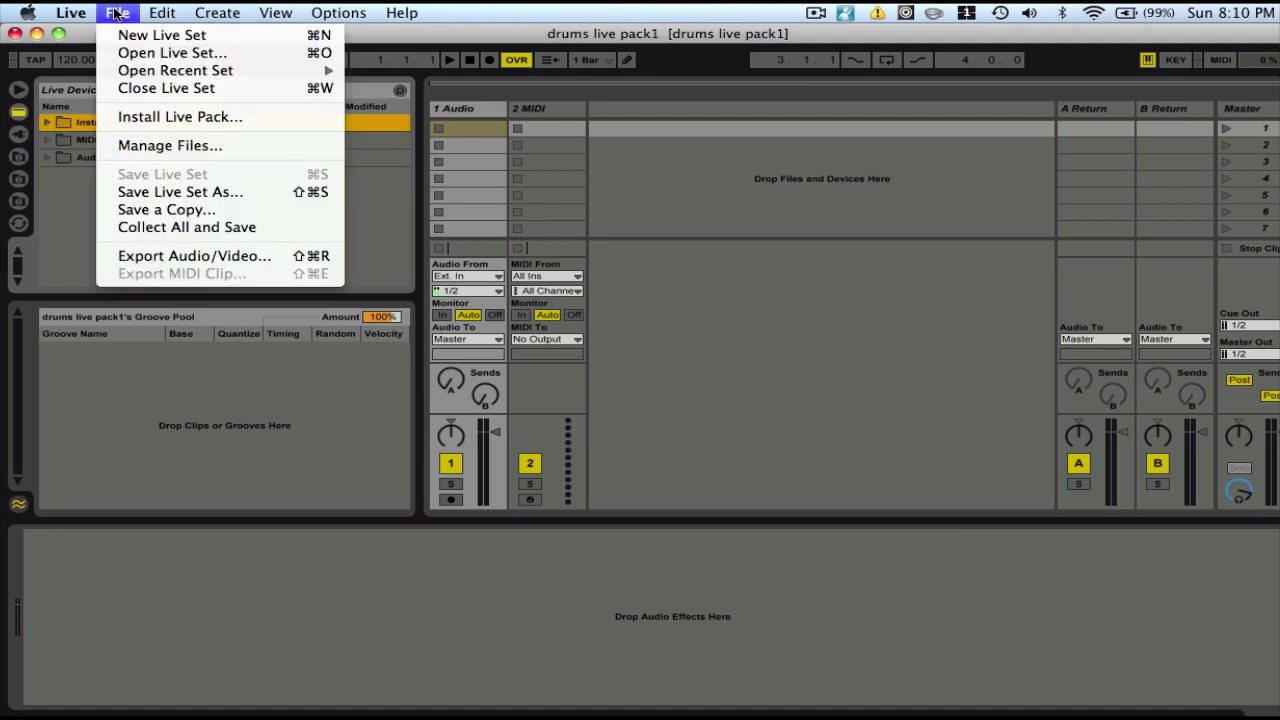
left_click(130, 117)
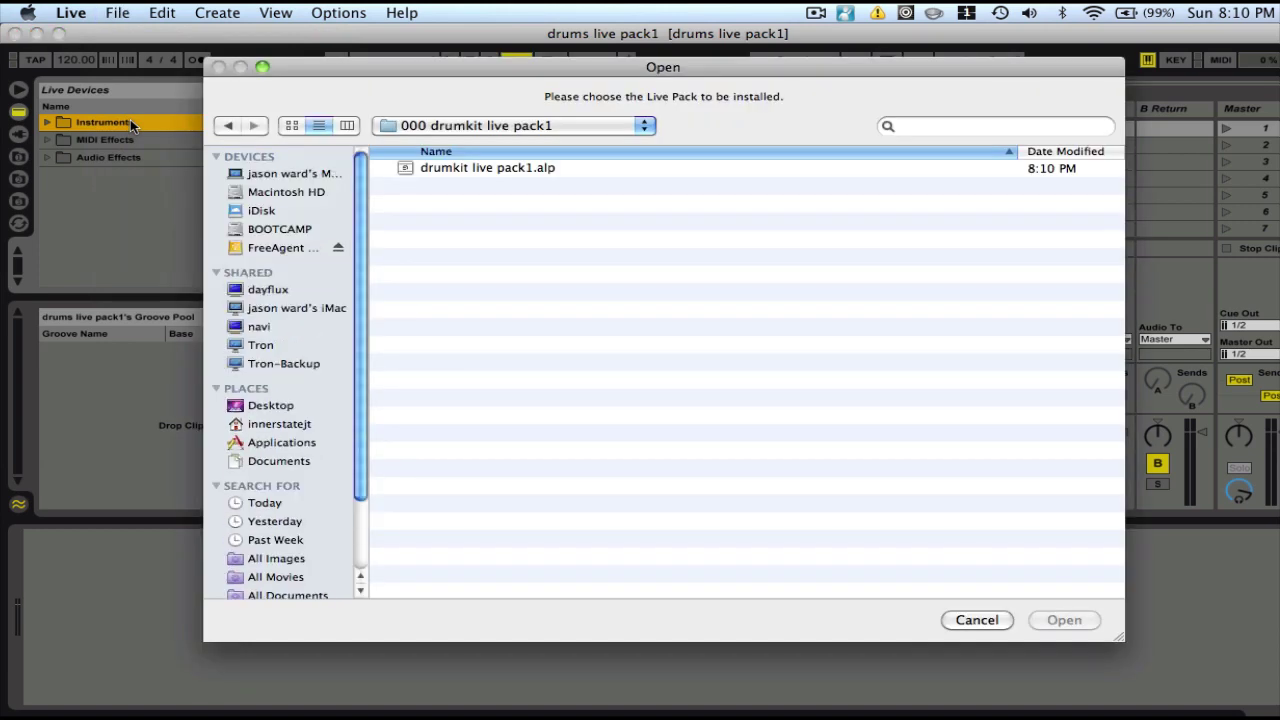
left_click(438, 170)
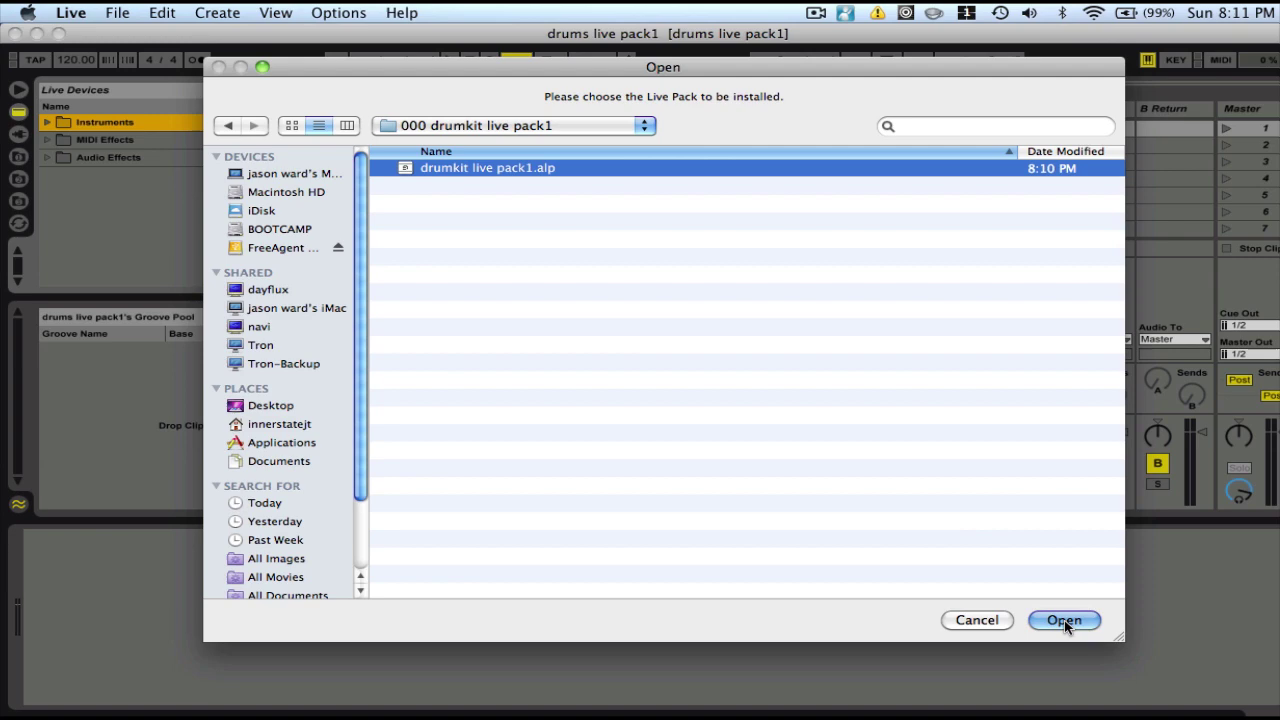
left_click(1064, 620)
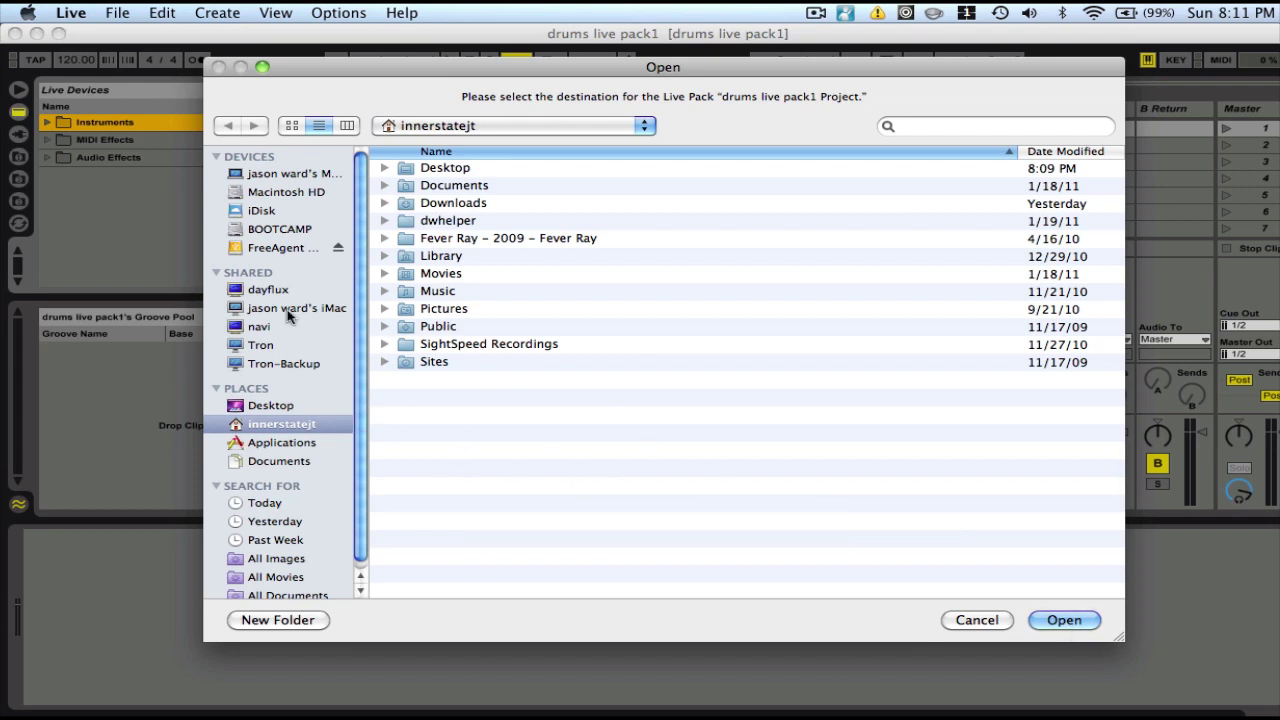
- Install the drums live pack1 Project into a new Desktop folder 'livepack temp folder' and dismiss the confirmation
left_click(264, 408)
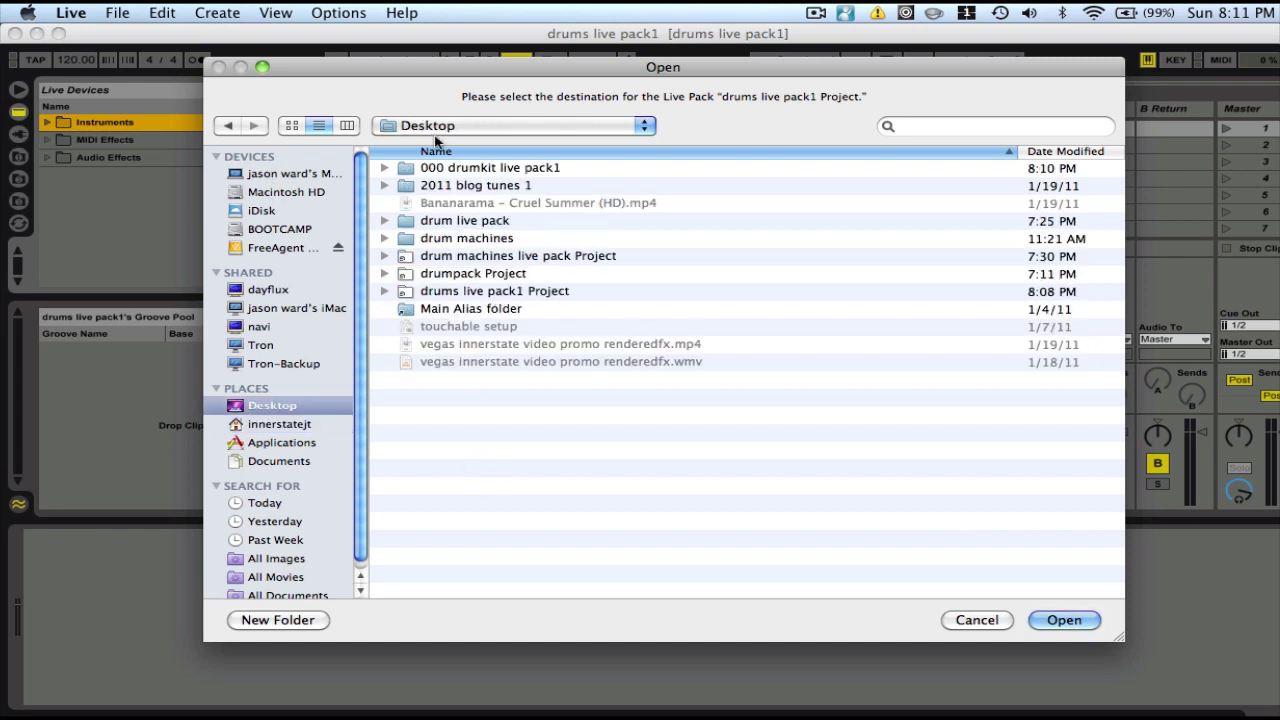
left_click(288, 621)
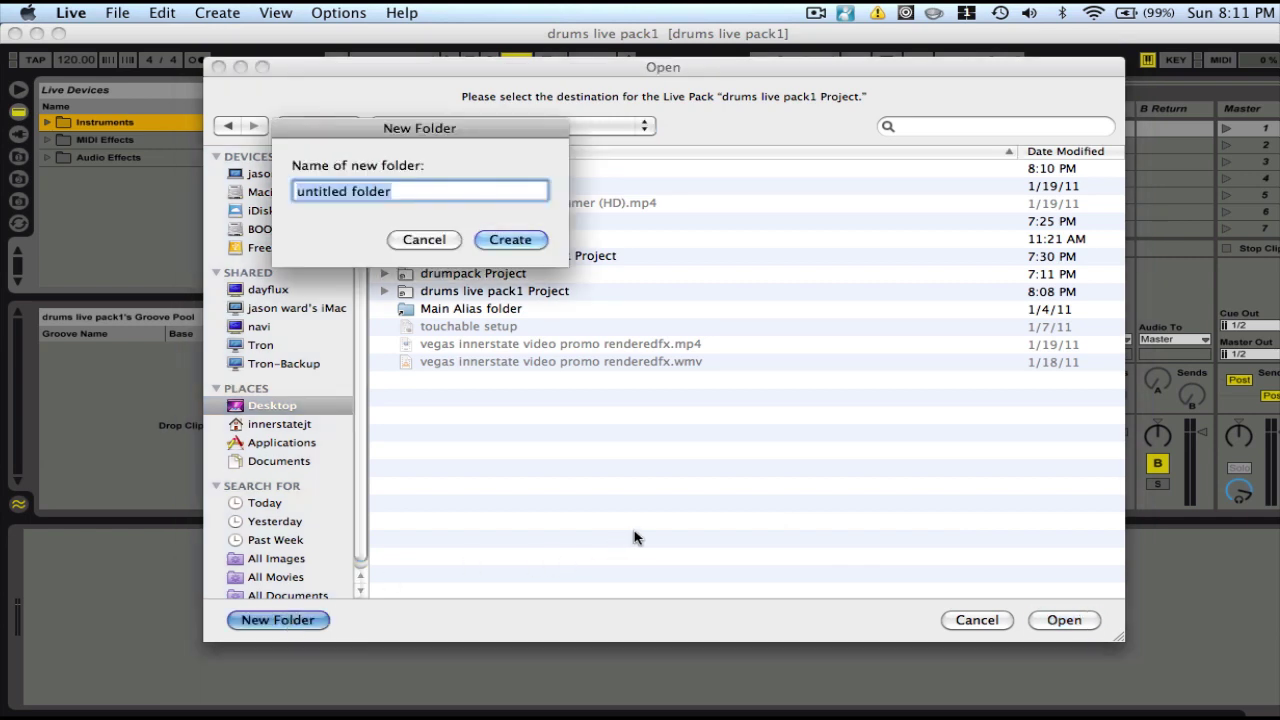
type("live")
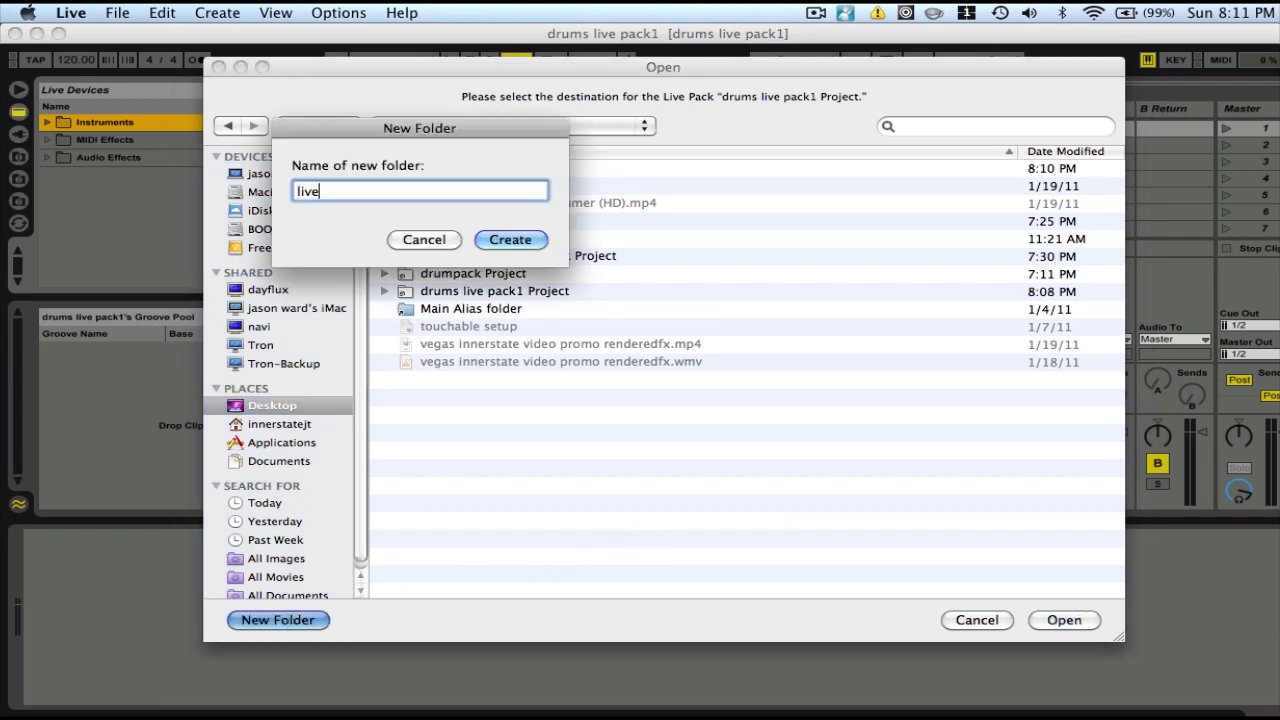
type("pack temp folder")
key("Return")
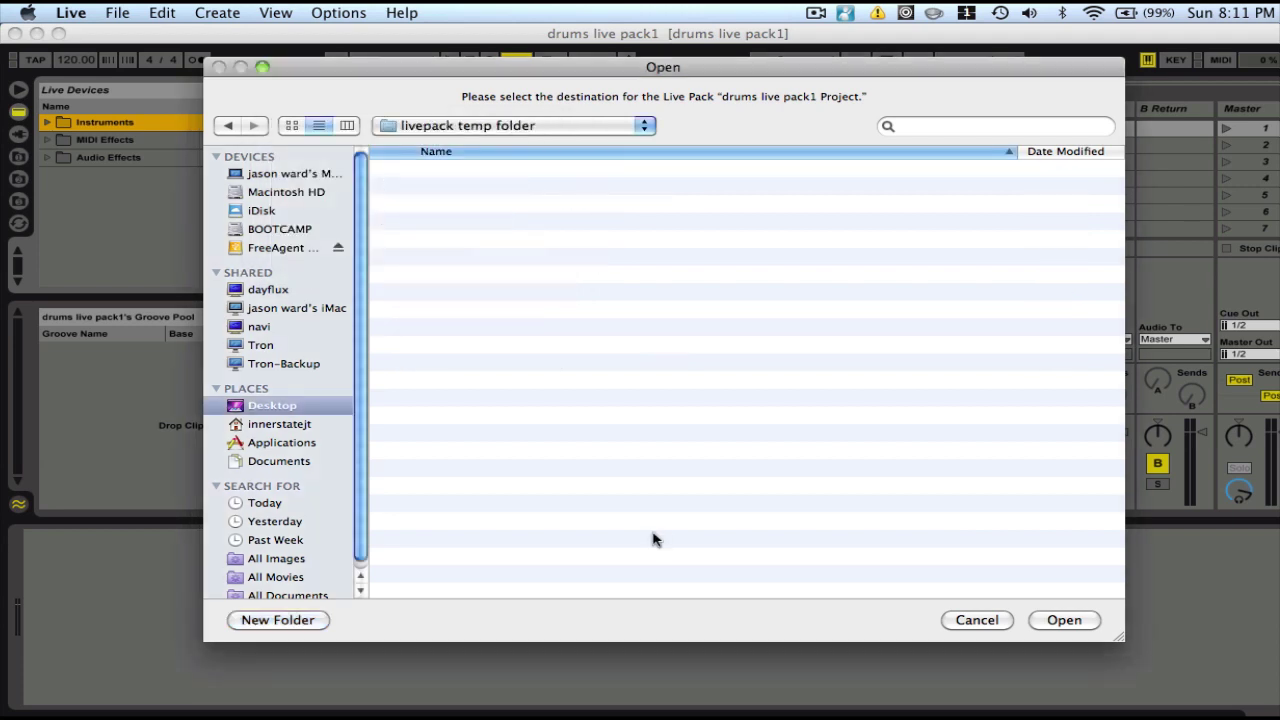
left_click(1064, 620)
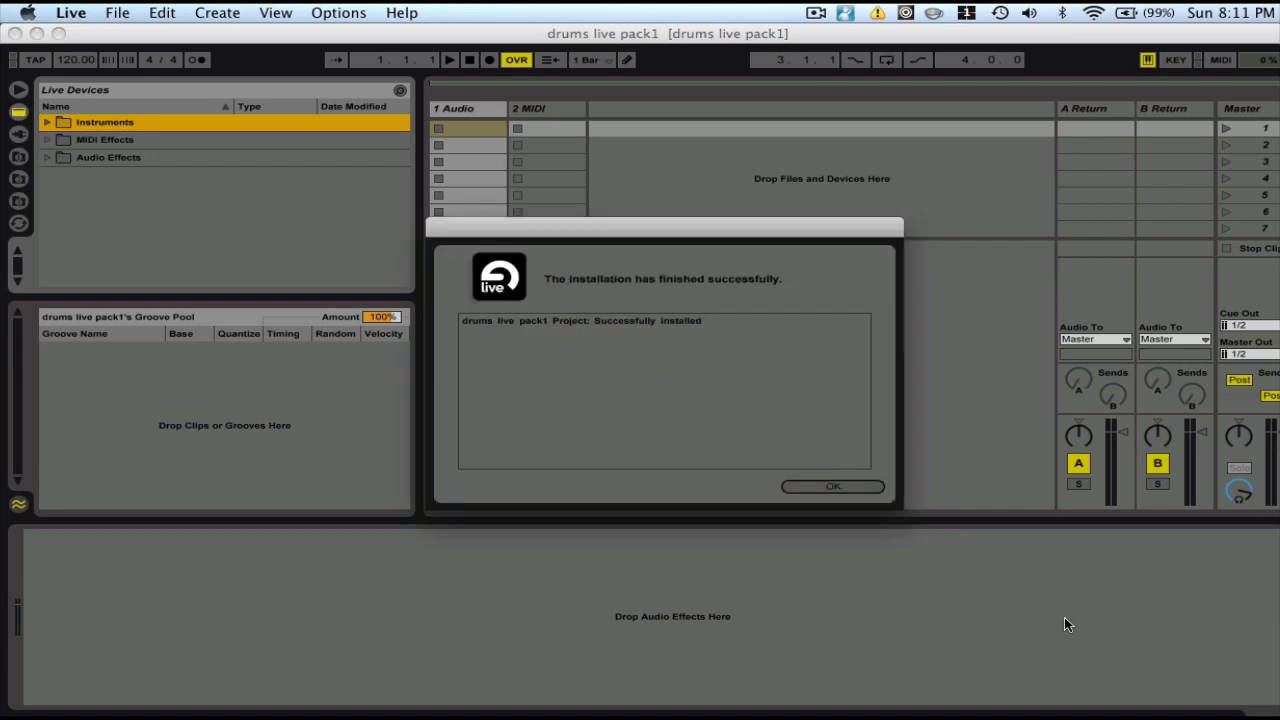
left_click(835, 487)
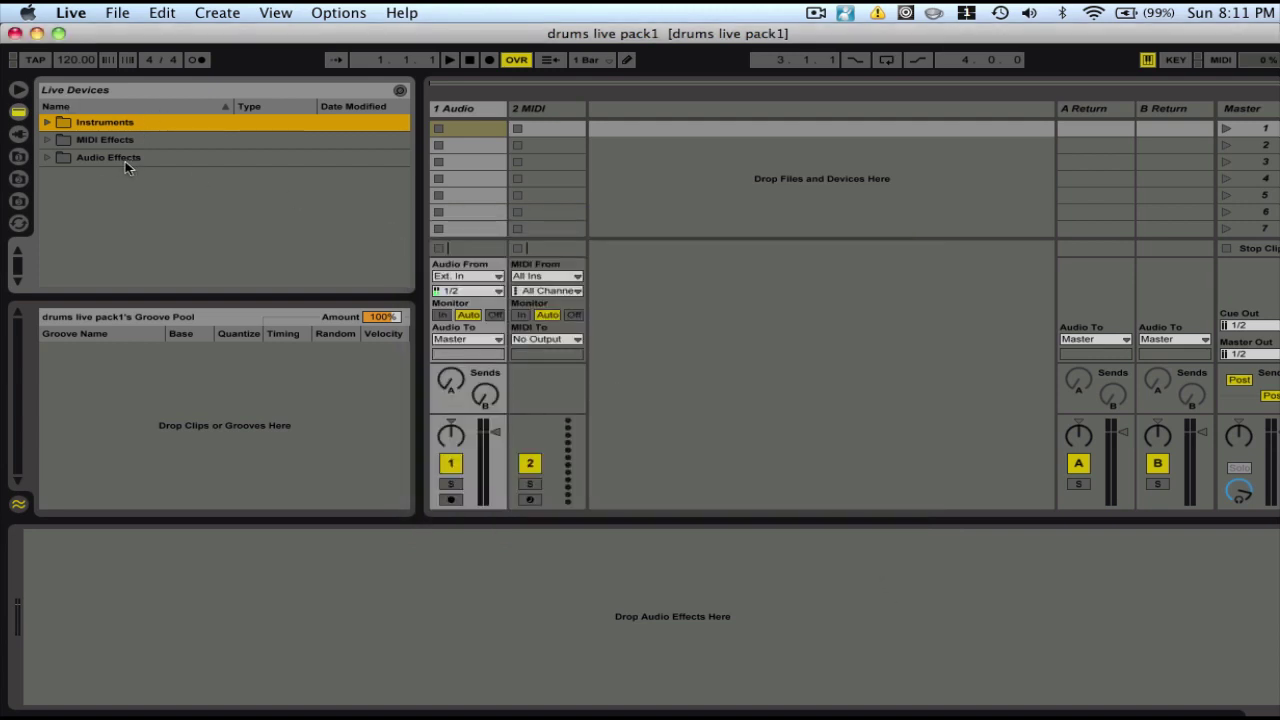
- In All Volumes, expand Macintosh HD down to the Desktop folder
left_click(18, 155)
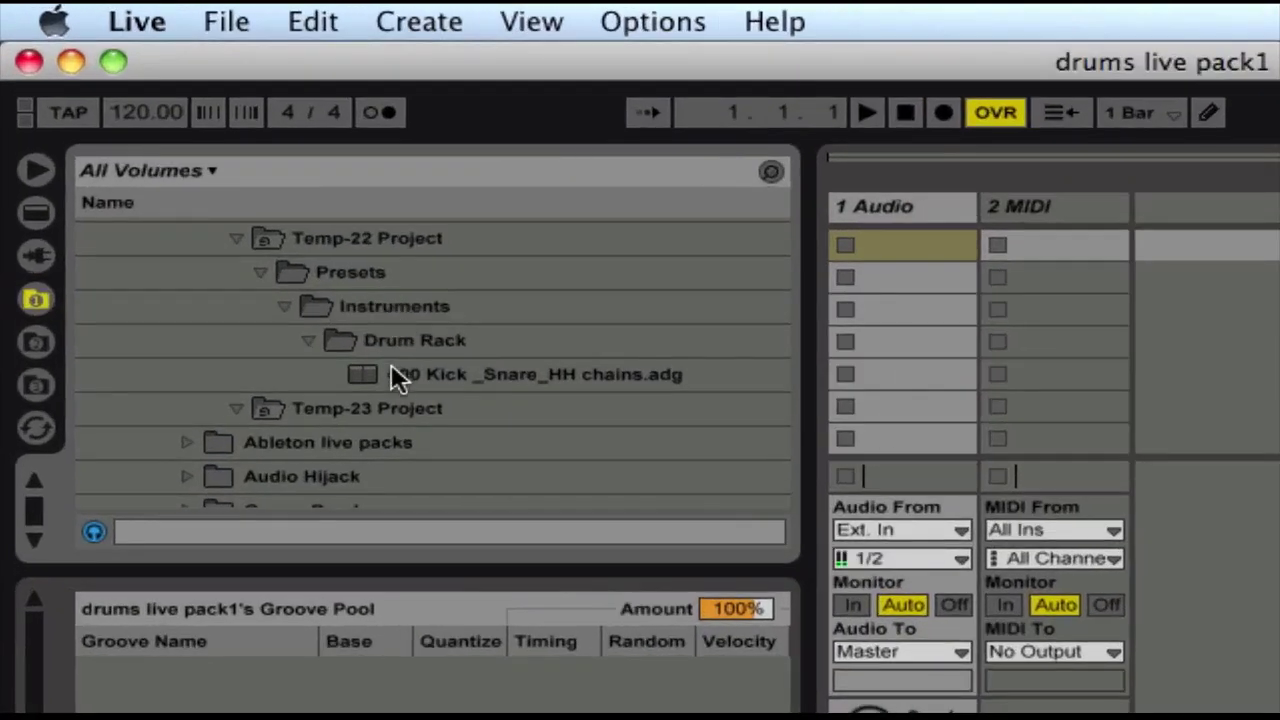
scroll(391, 366, "up", 15)
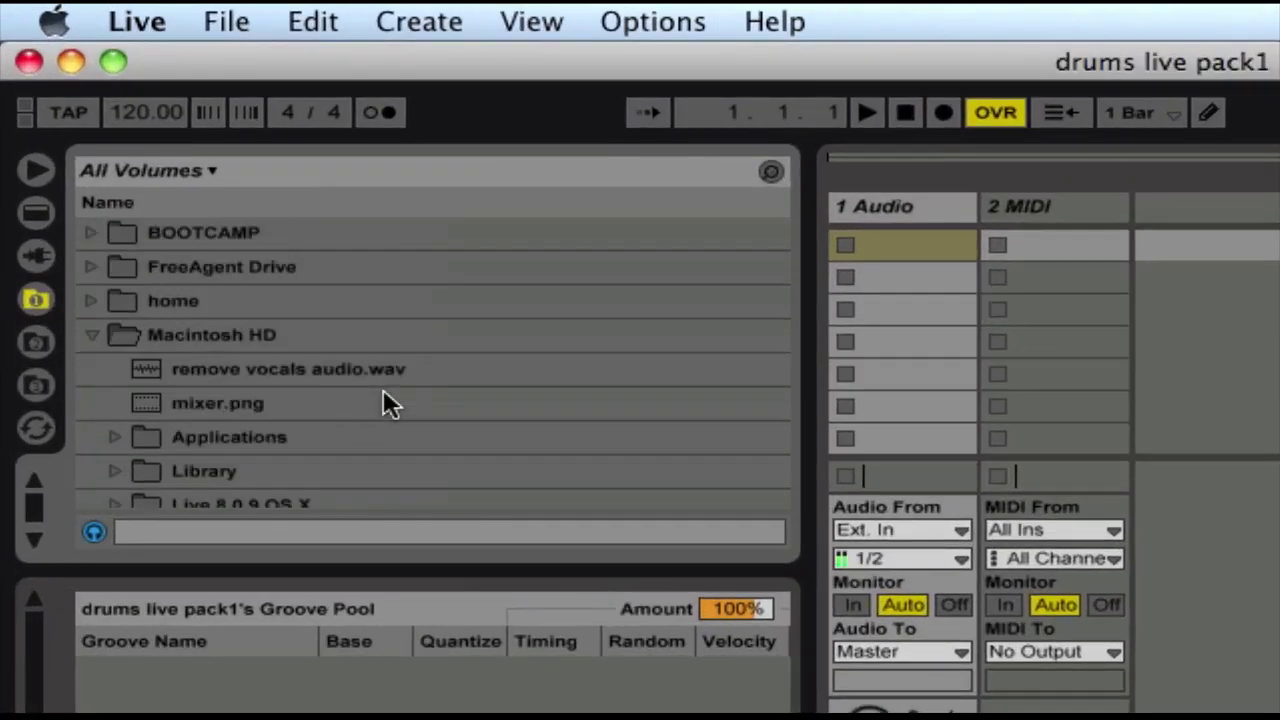
left_click(94, 334)
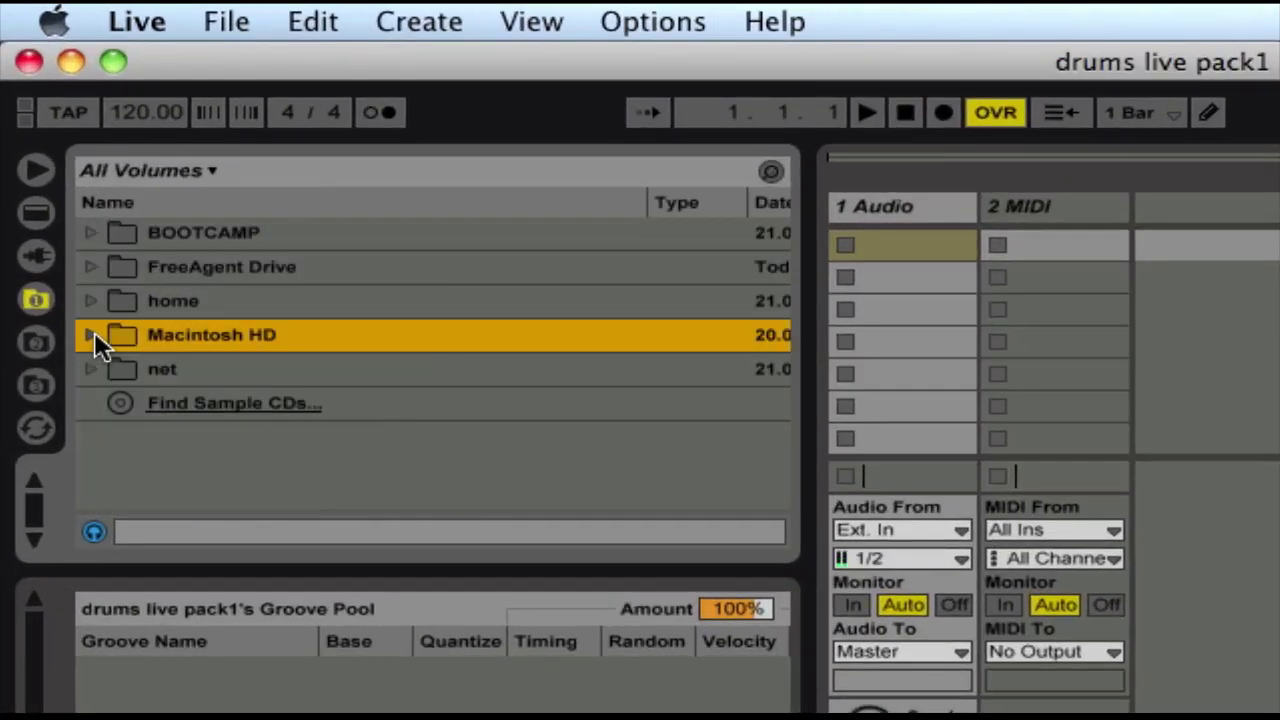
left_click(92, 330)
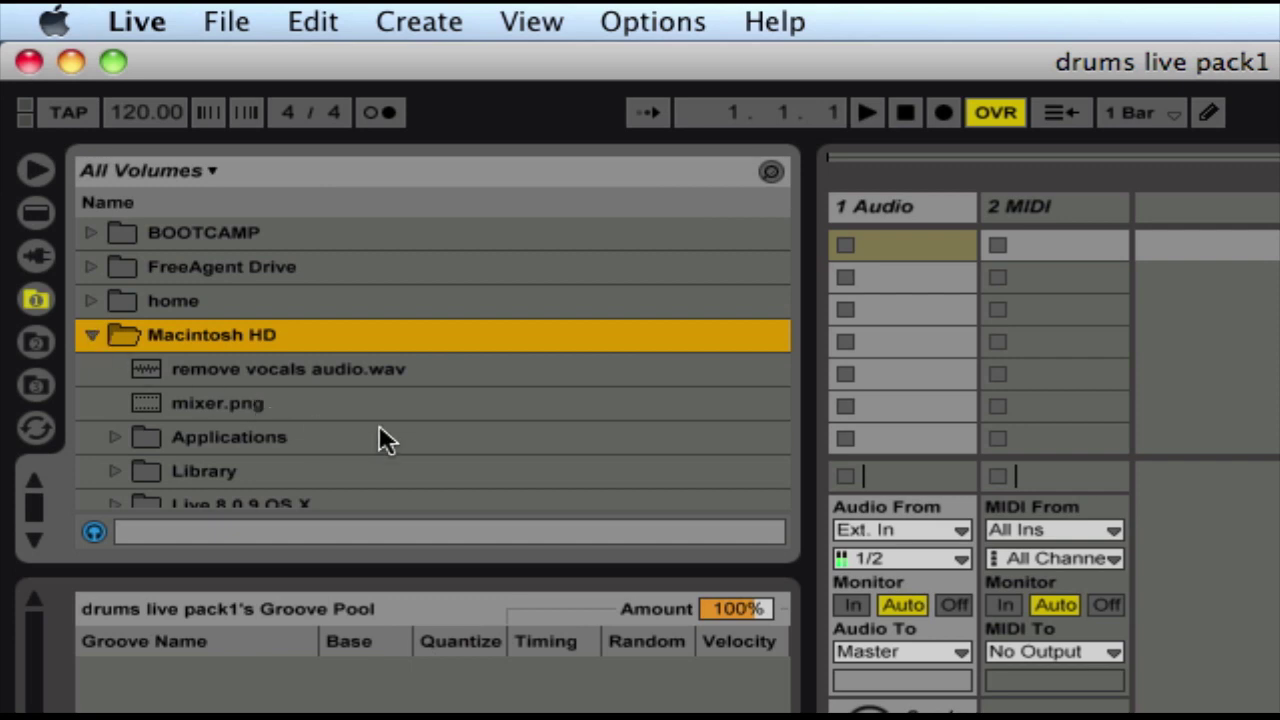
scroll(379, 440, "down", 5)
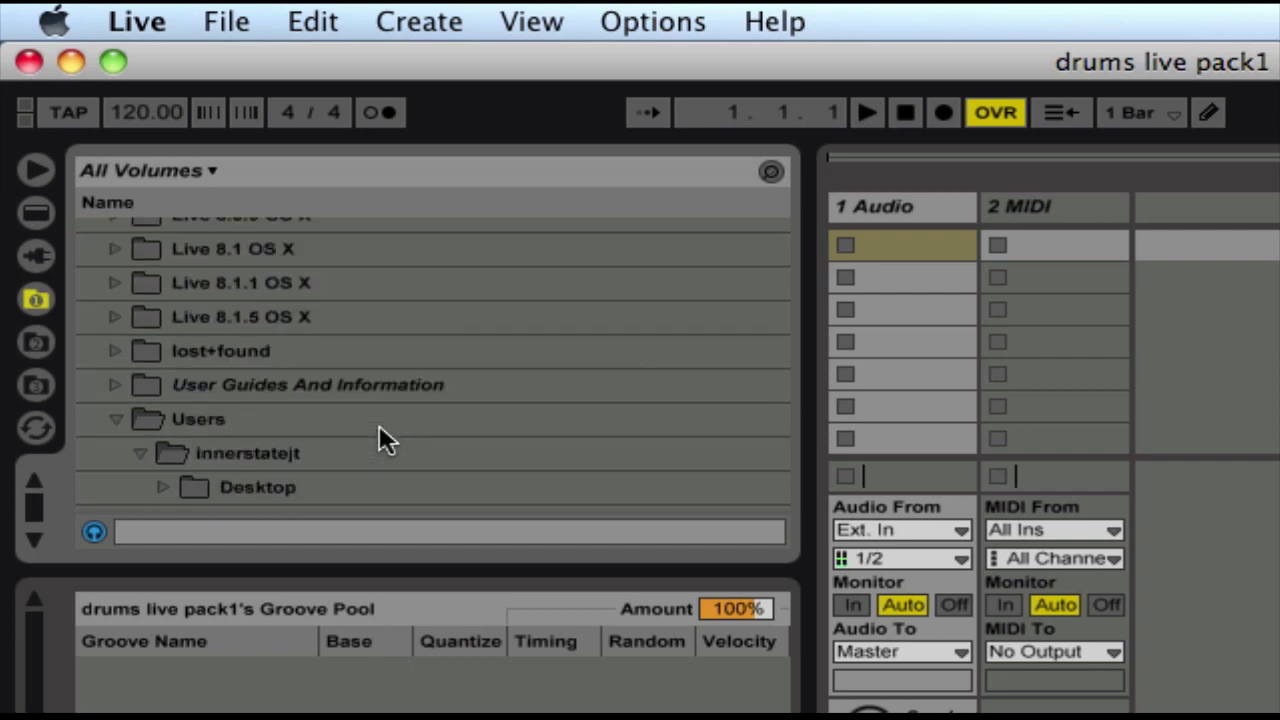
left_click(162, 486)
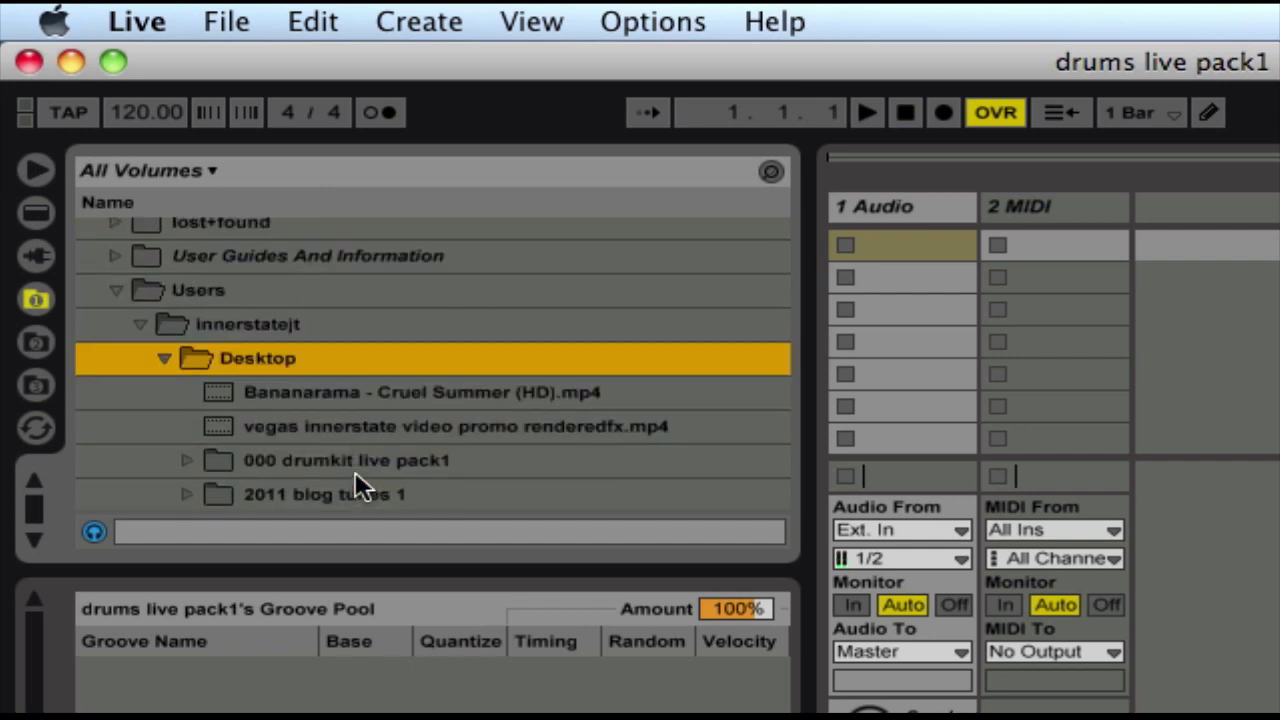
- Expand livepack temp folder and select the installed drums live pack1 Project folder
scroll(477, 440, "down", 4)
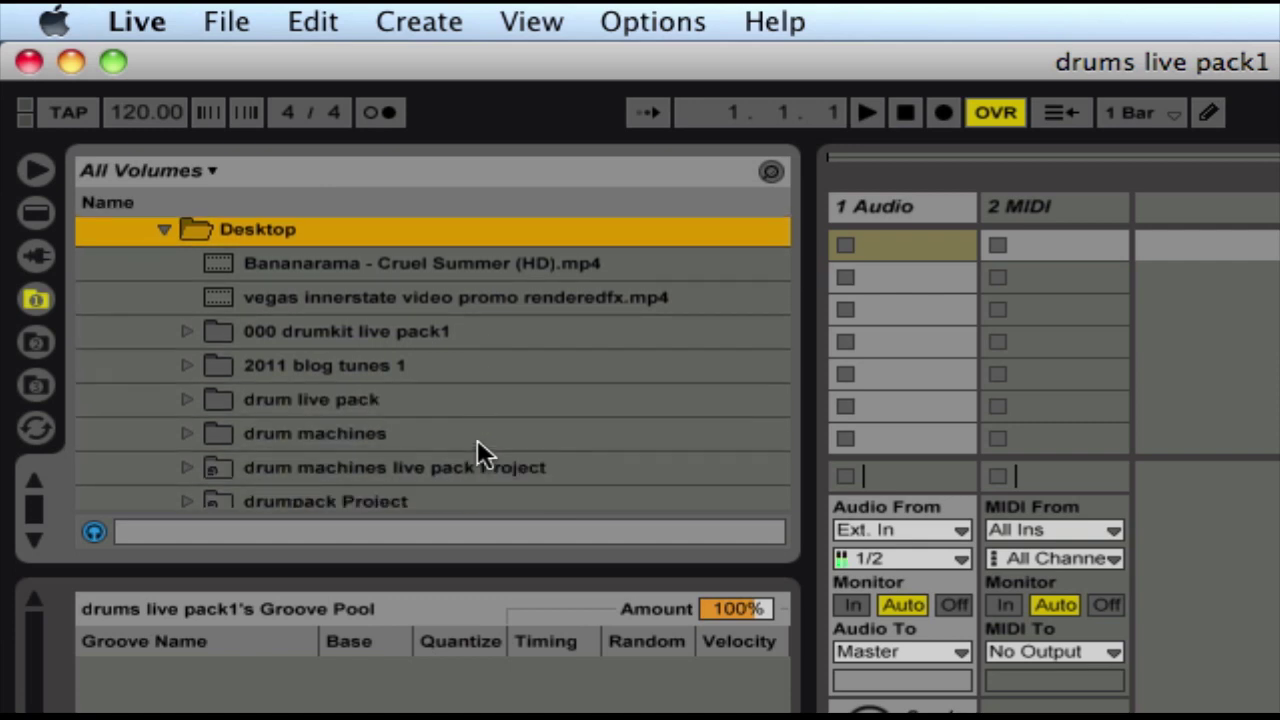
scroll(543, 440, "down", 2)
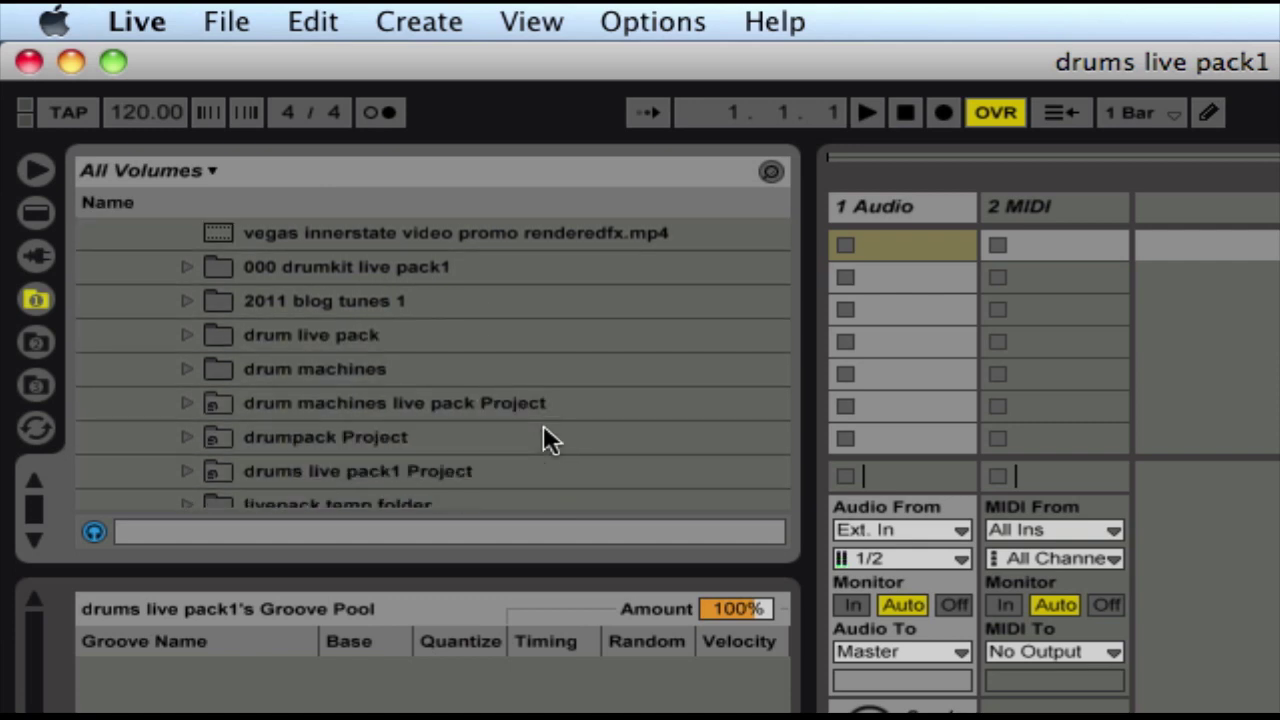
scroll(543, 426, "down", 1)
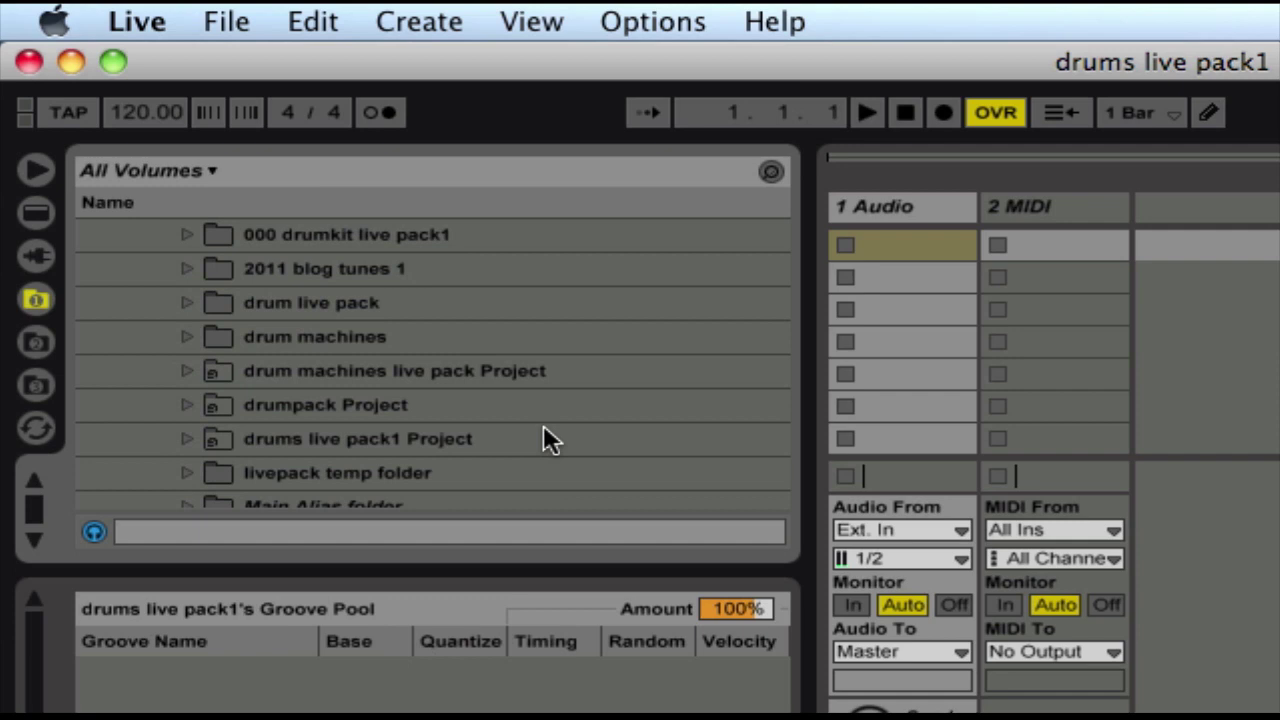
left_click(187, 472)
scroll(391, 440, "down", 2)
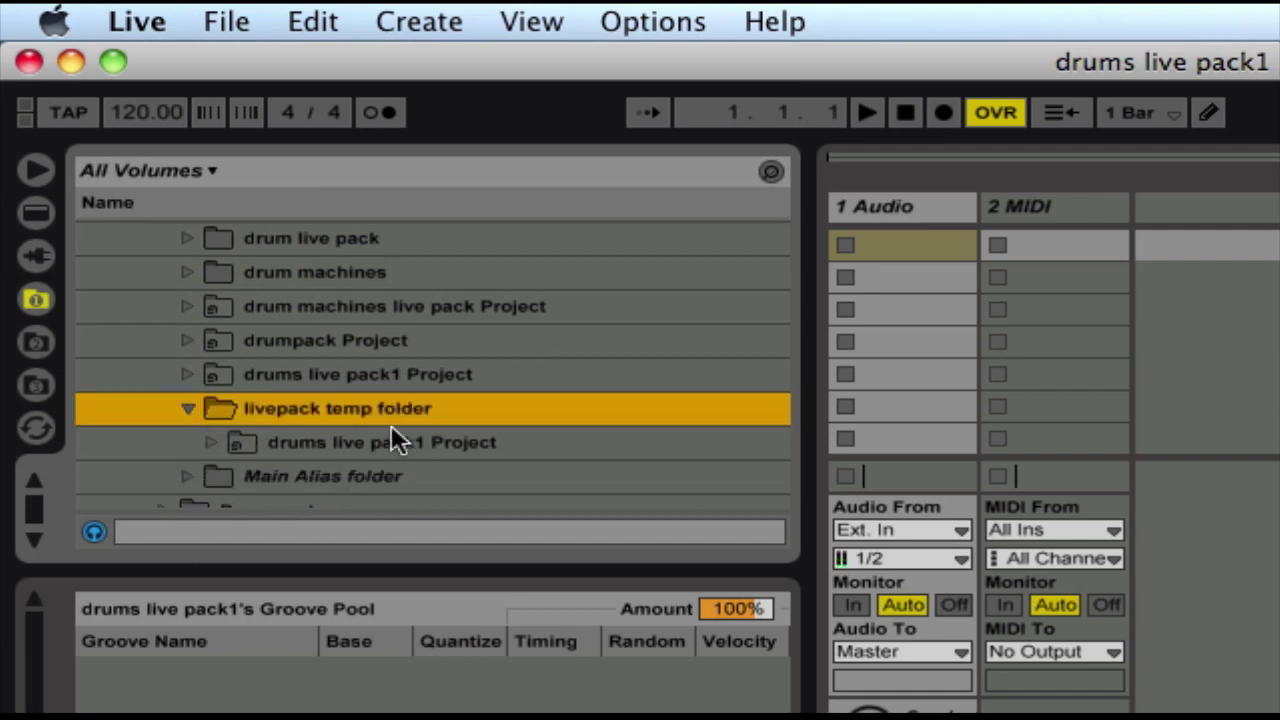
left_click(210, 444)
scroll(395, 430, "down", 3)
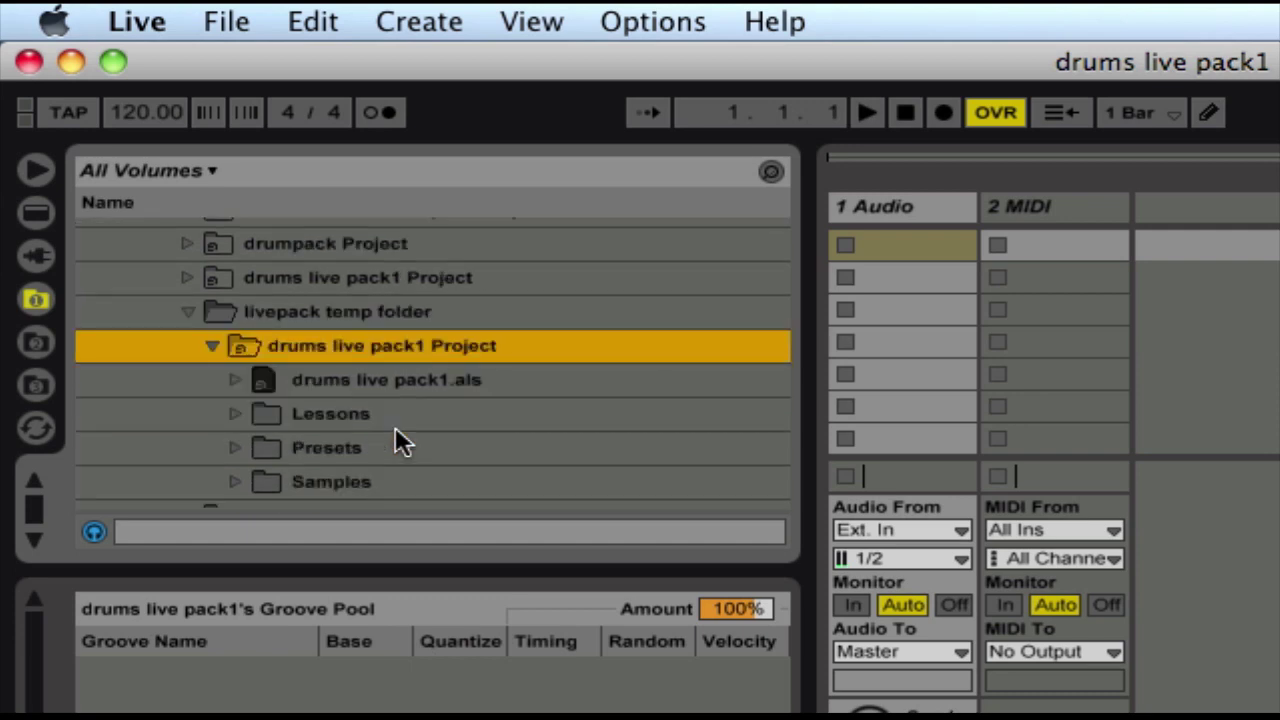
left_click(367, 380)
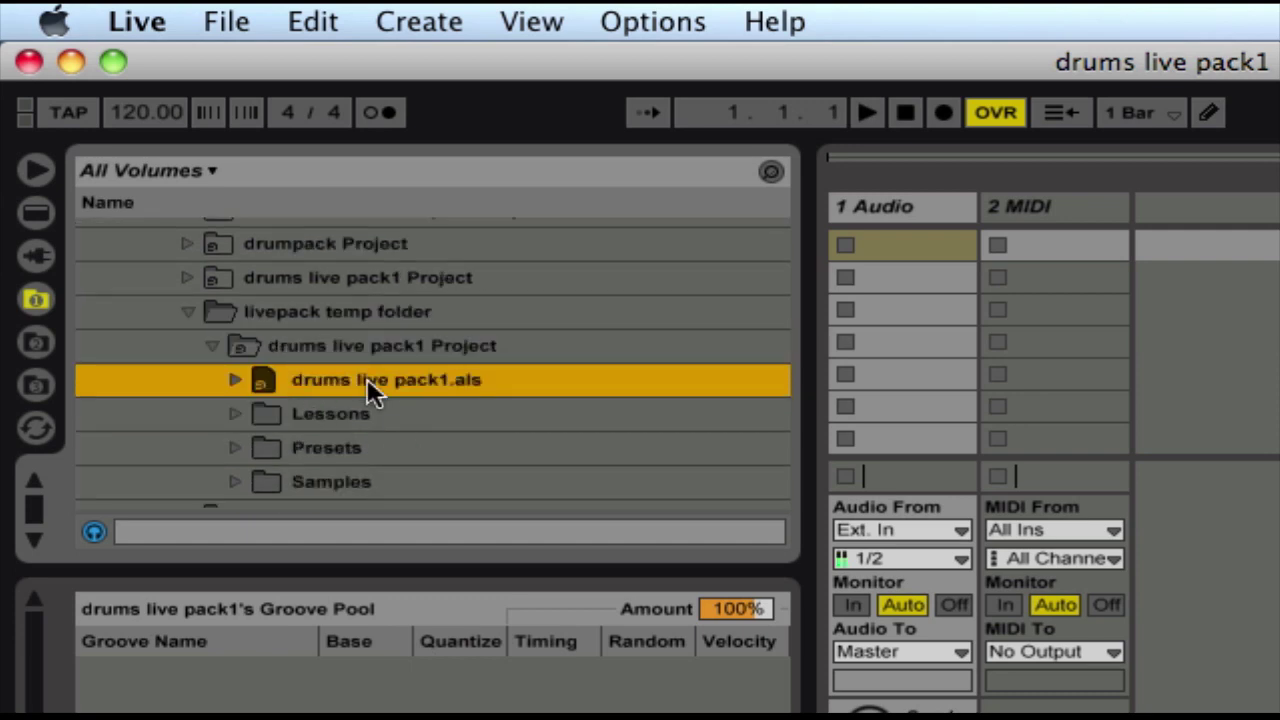
left_click(207, 346)
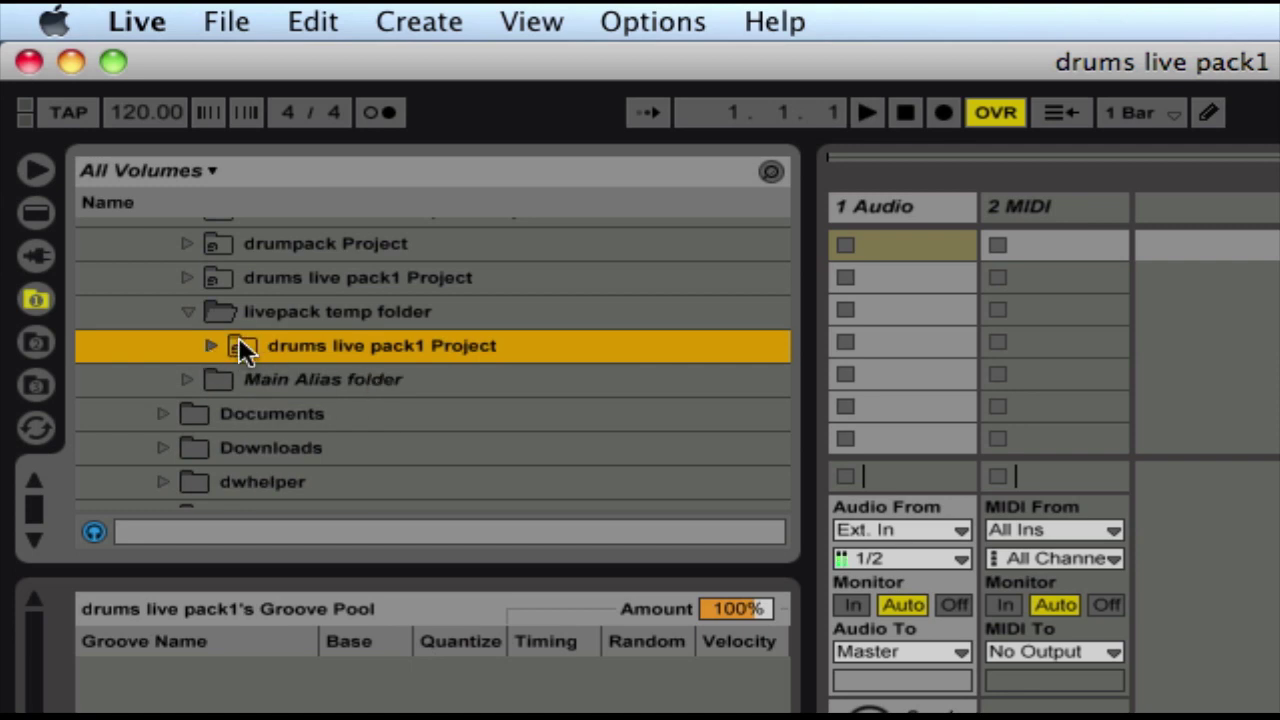
- Use Manage Project's Export to Library on drums live pack1 Project, then dismiss the success message
right_click(237, 346)
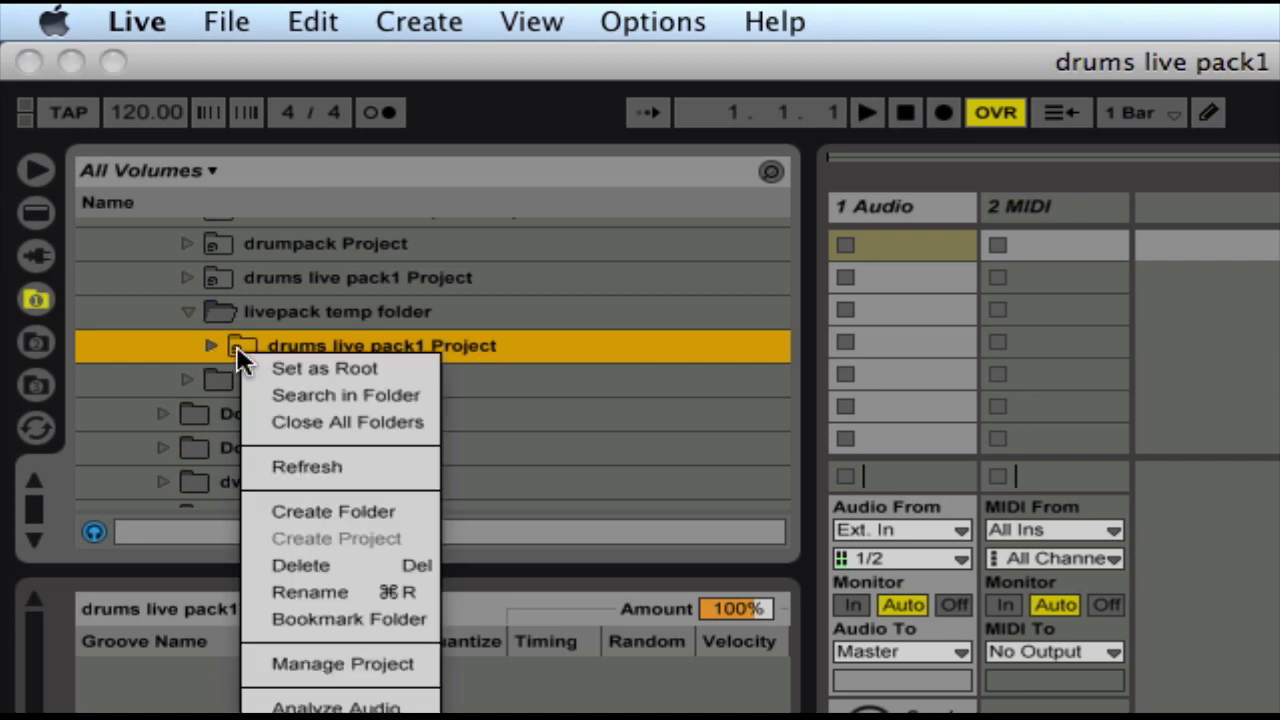
left_click(330, 665)
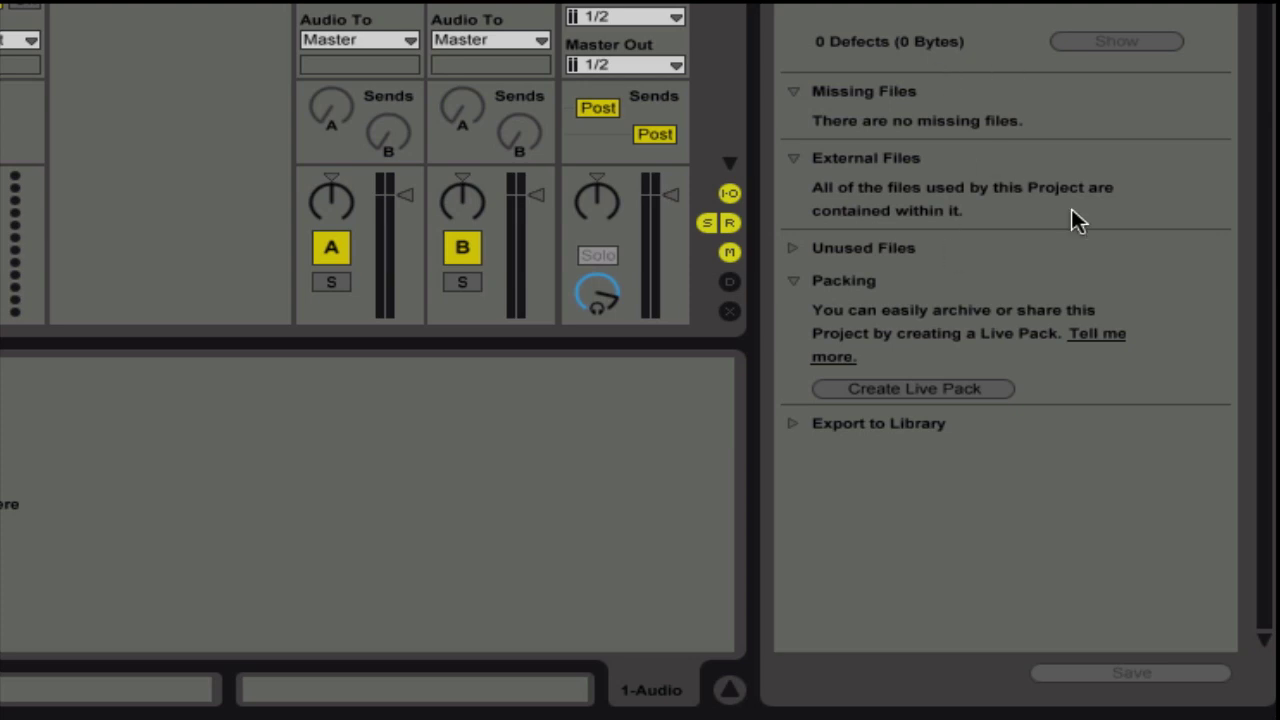
left_click(791, 424)
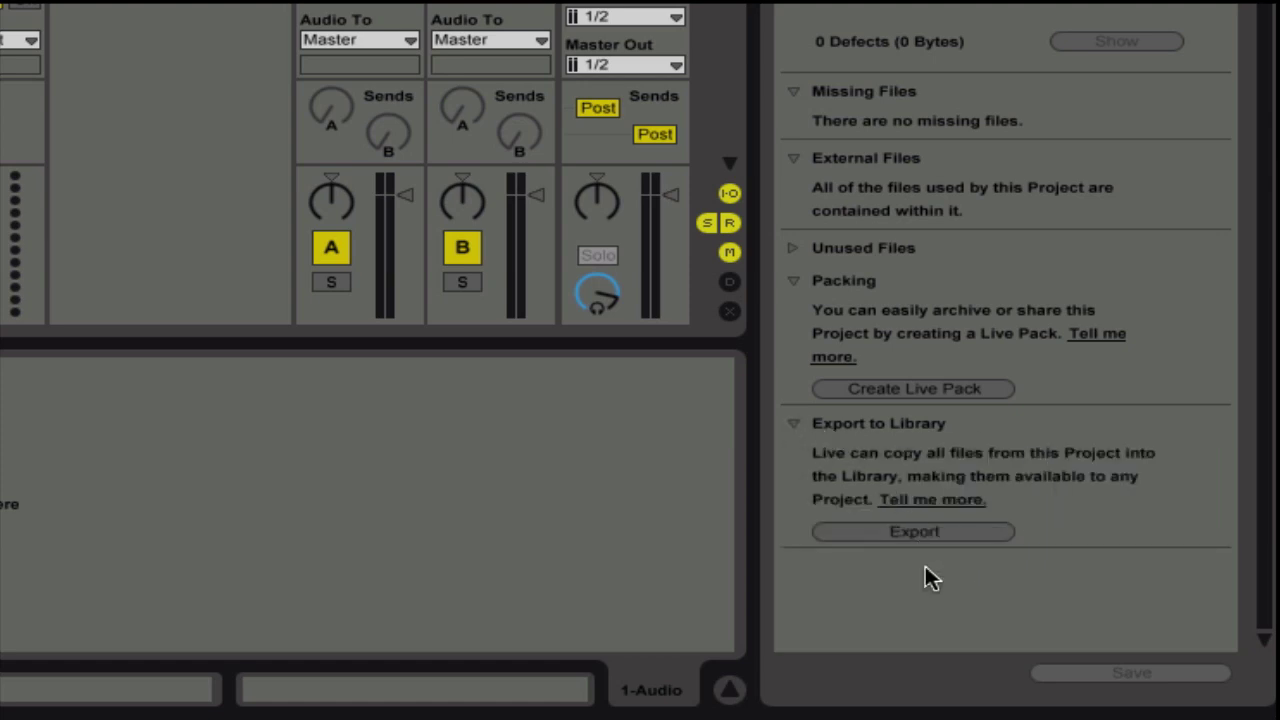
left_click(921, 533)
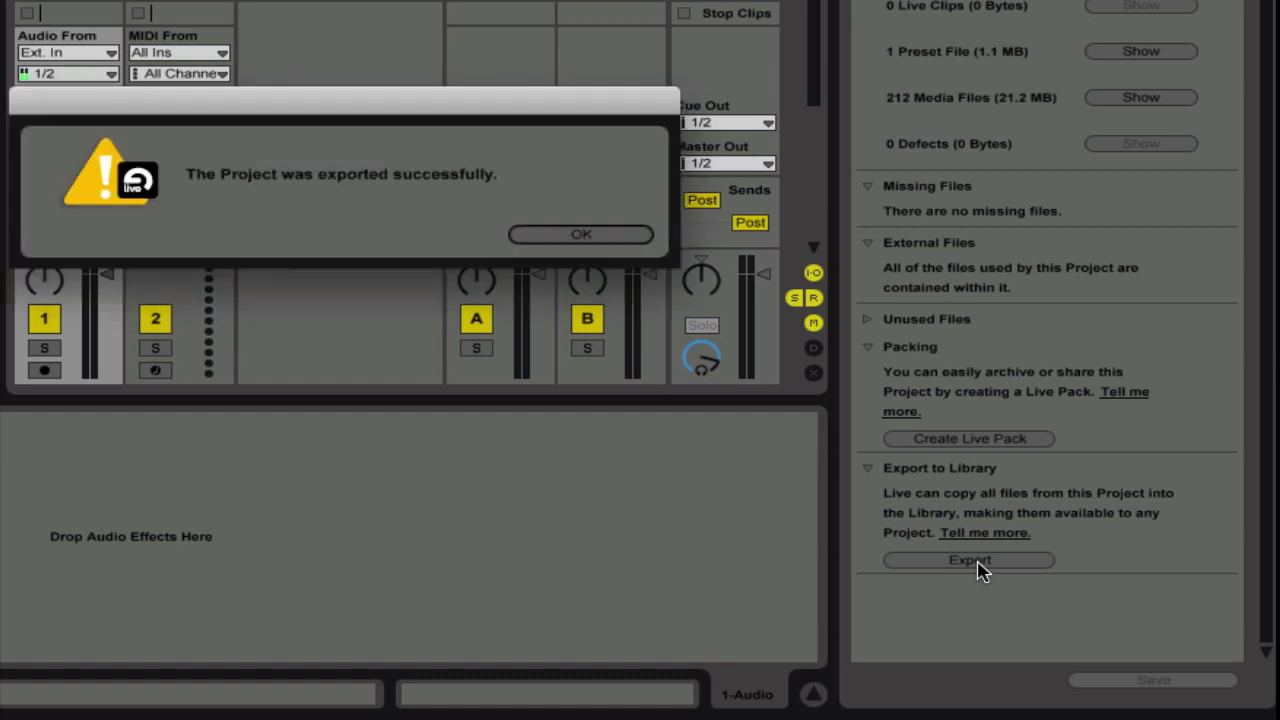
left_click(583, 236)
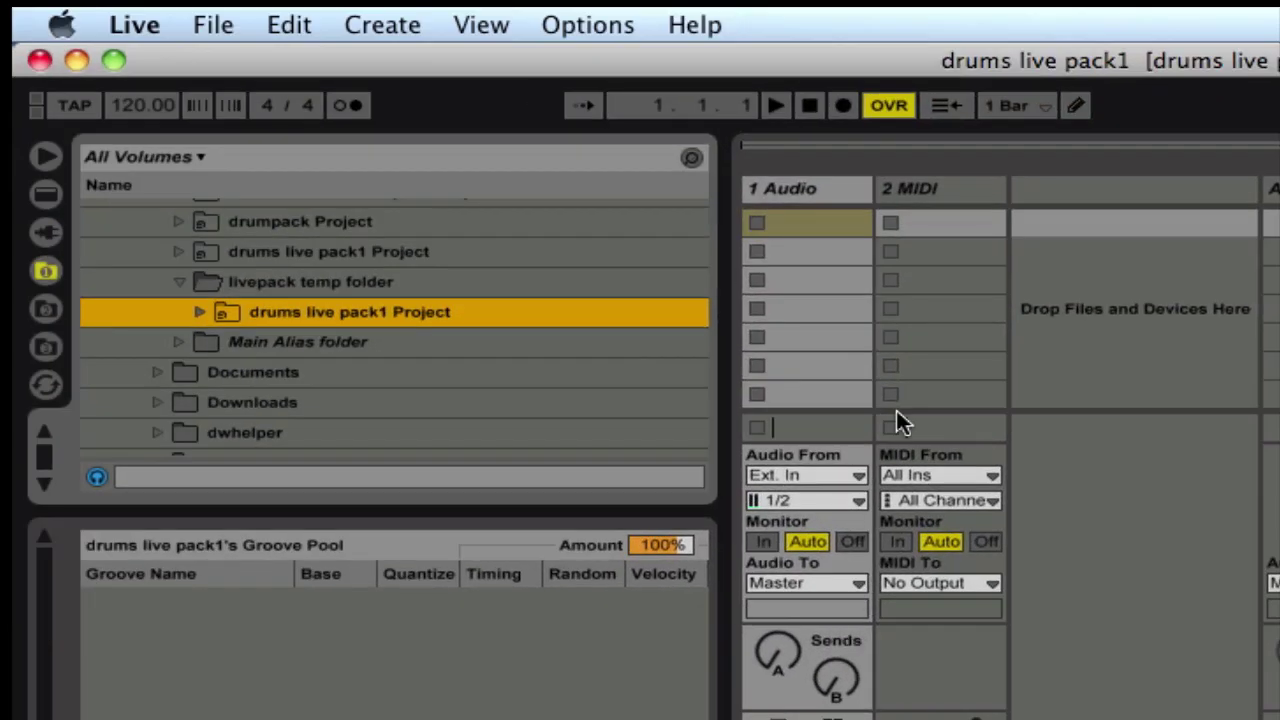
- Under Live Devices > Instruments, select the Drum Rack preset '000 Kick _Snare_HH chains'
left_click(47, 194)
left_click(92, 214)
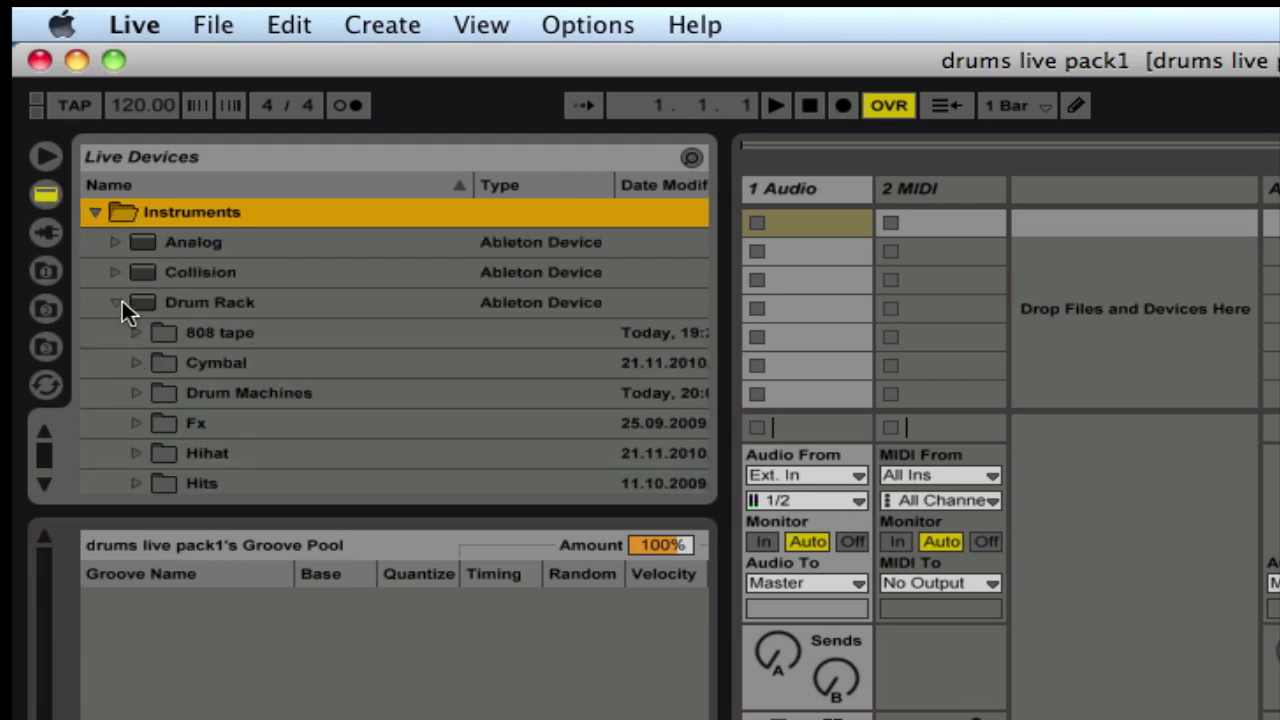
scroll(366, 380, "down", 8)
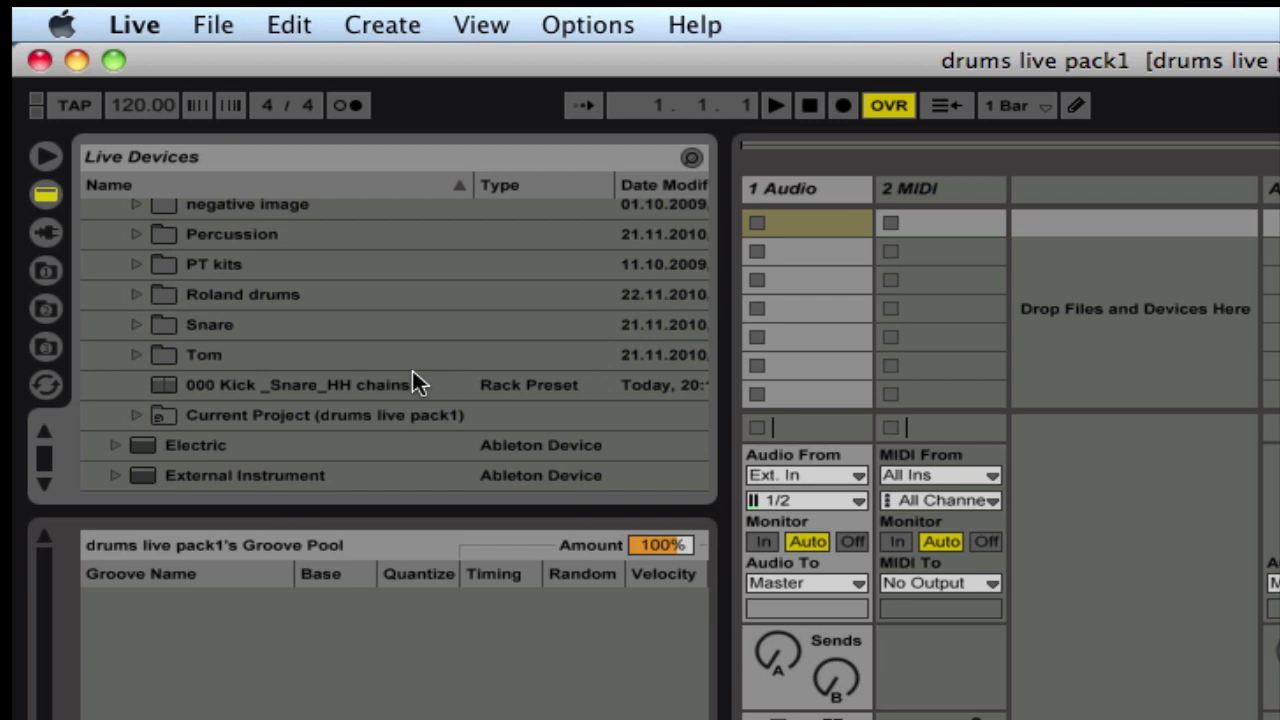
left_click(277, 390)
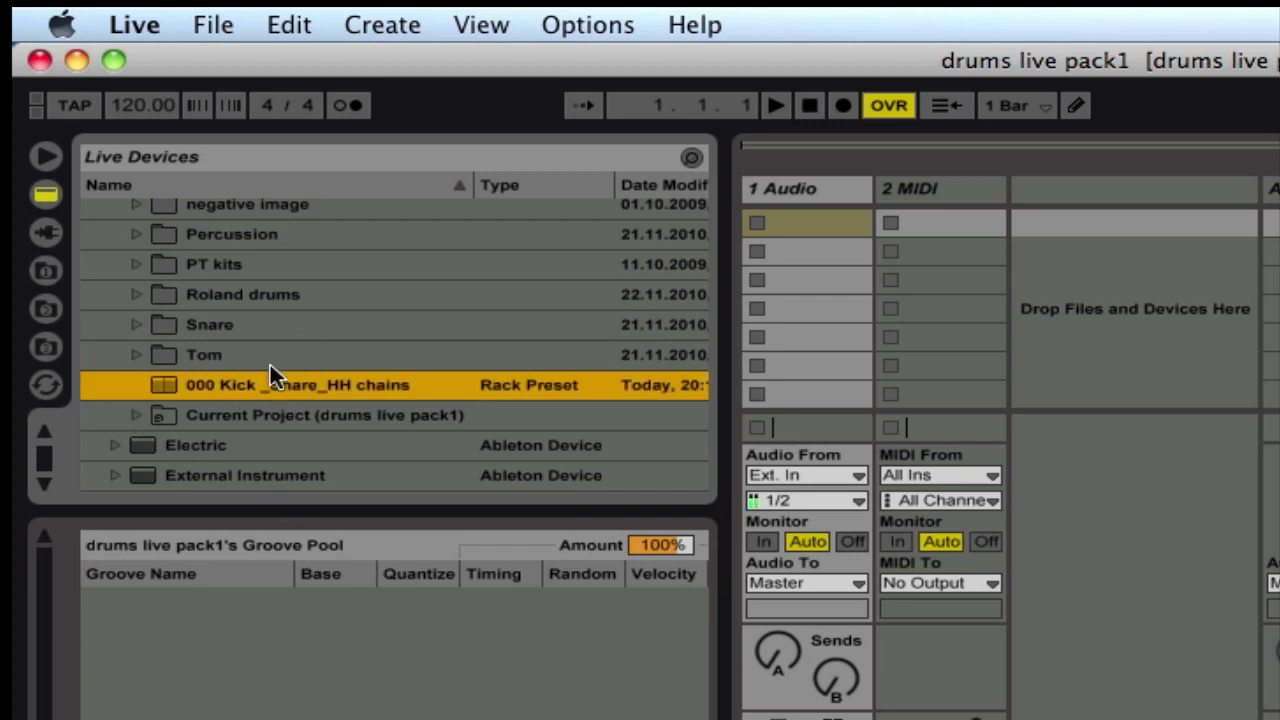